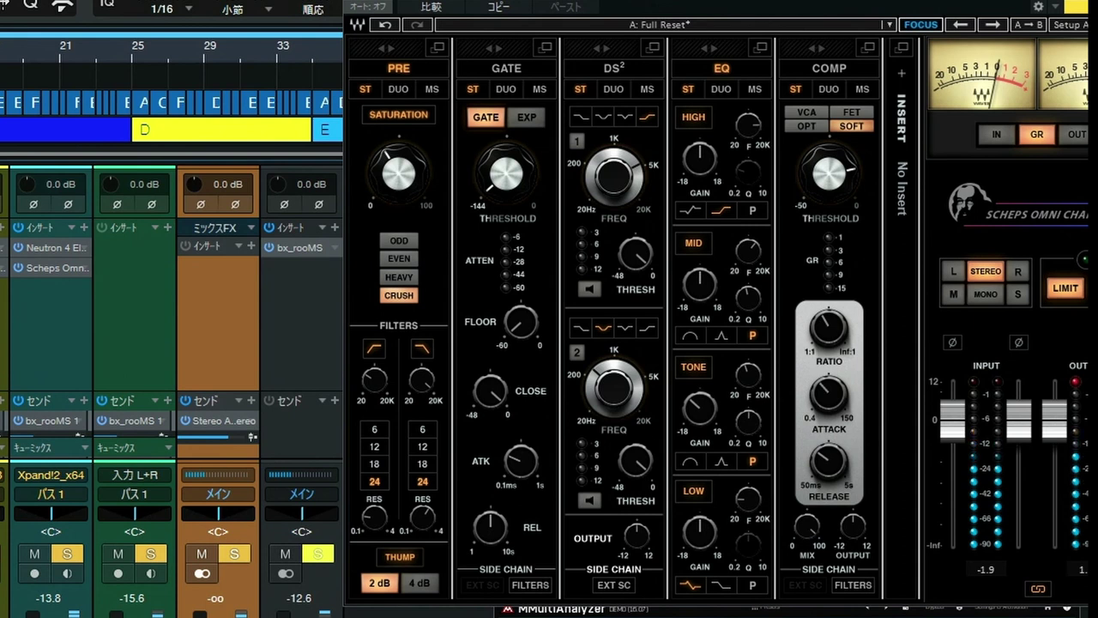
Adjust the EQ's TONE gain and set the PRE section's saturation to about 24.6.
mouse_move(706, 420)
mouse_down()
mouse_move(705, 375)
mouse_move(711, 421)
mouse_up()
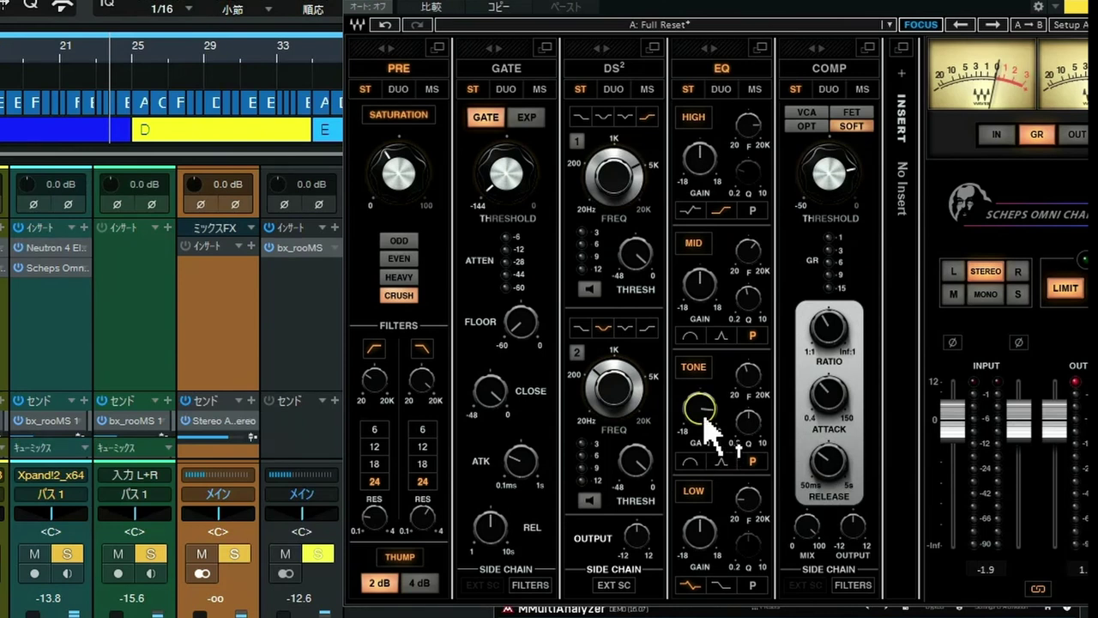
drag(706, 425, 704, 418)
drag(391, 187, 391, 205)
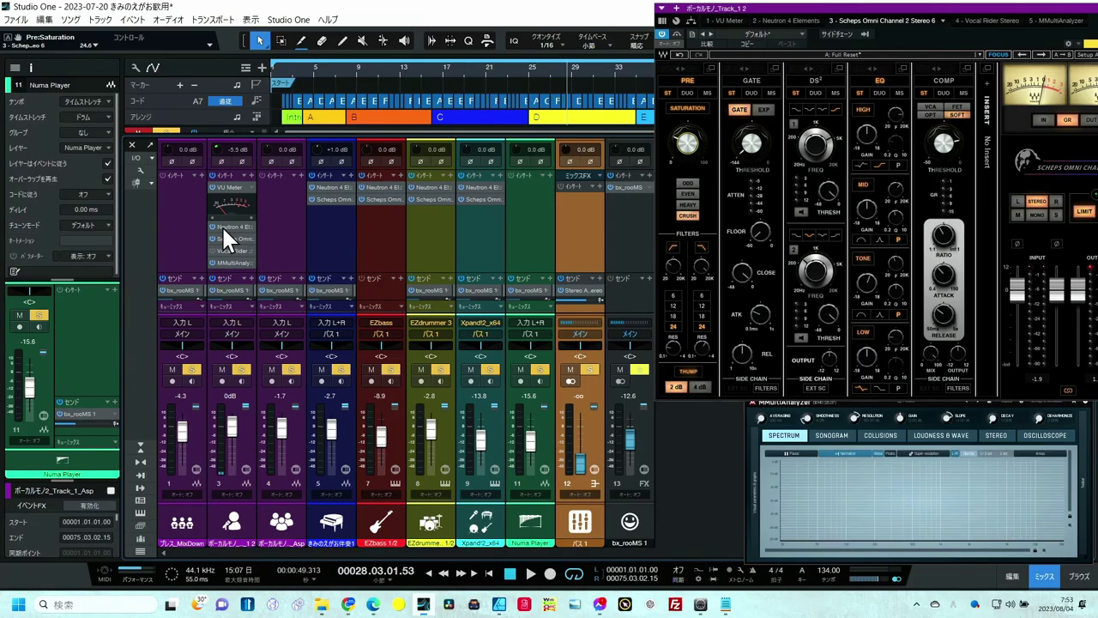
Open Neutron 4 Elements on the lead vocal track and relearn the vocal, playing from the start of section C.
click(221, 225)
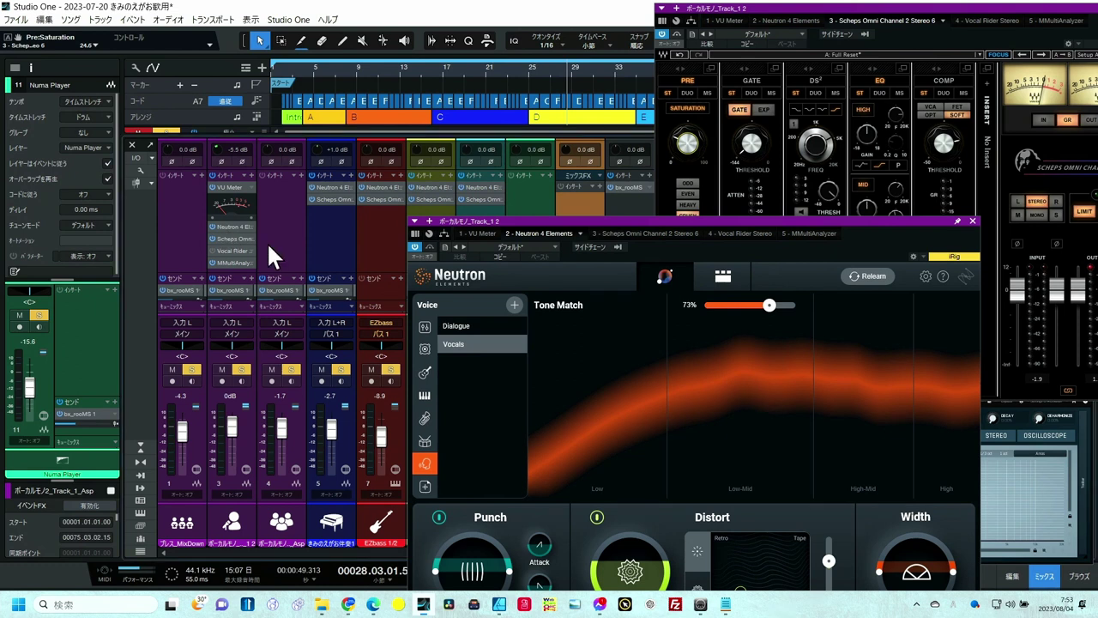
click(869, 277)
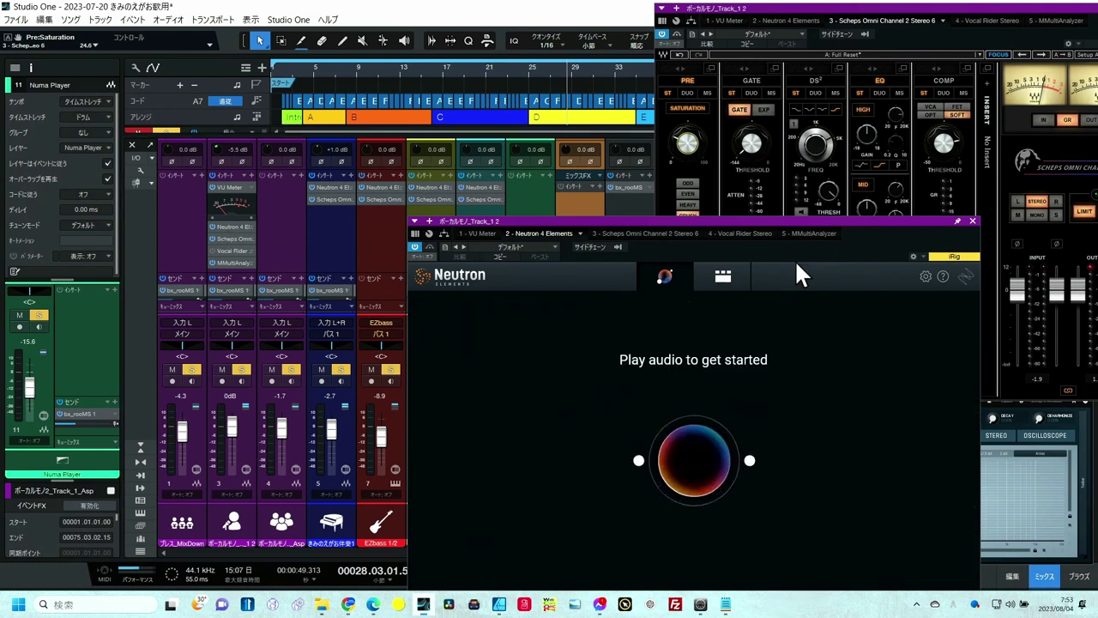
click(428, 72)
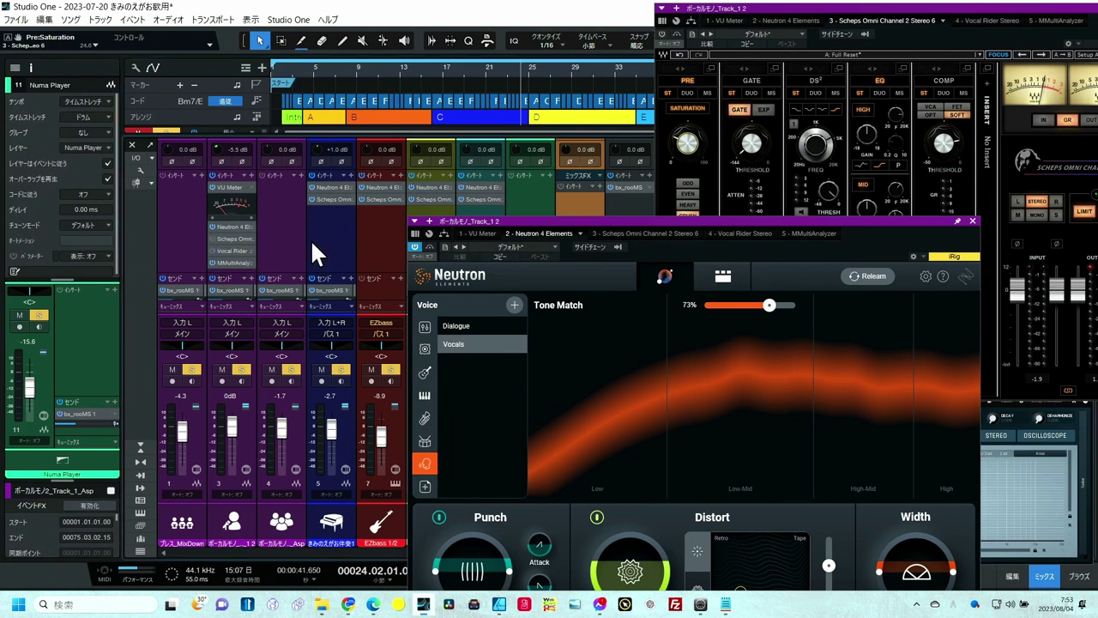
Replay section C to compare the vocal with Neutron 4 Elements switched off, and close its window.
click(427, 76)
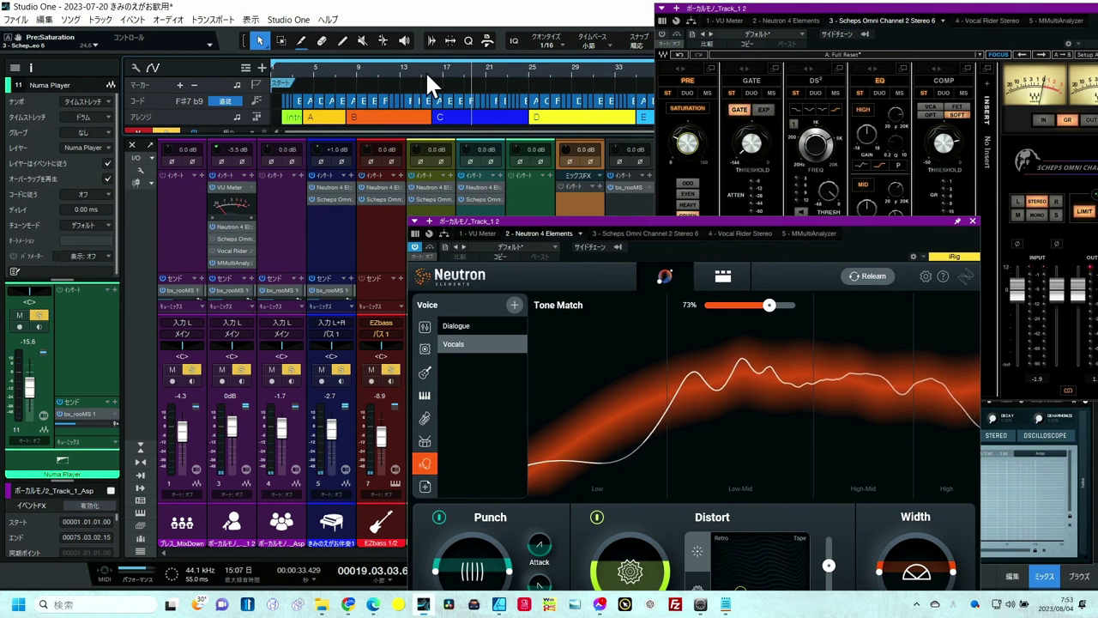
click(430, 70)
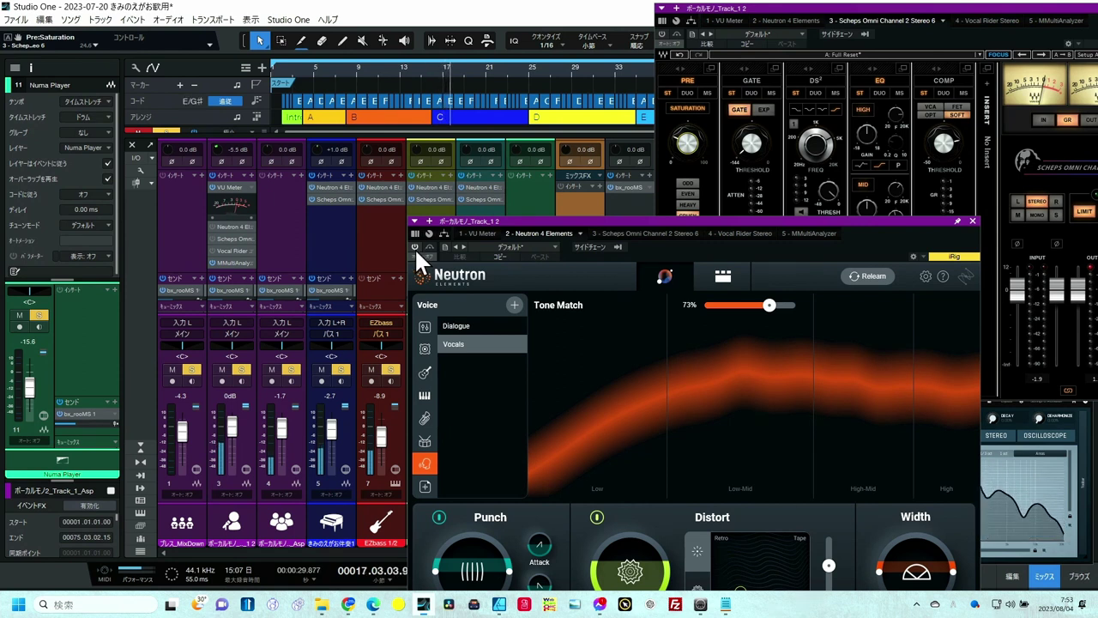
click(415, 247)
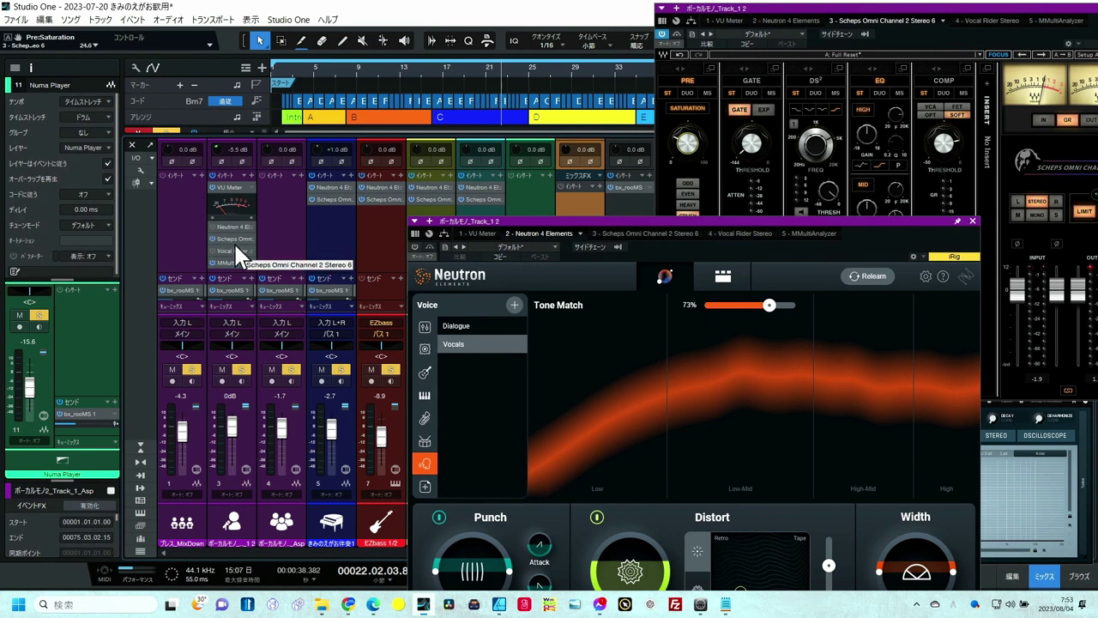
click(973, 220)
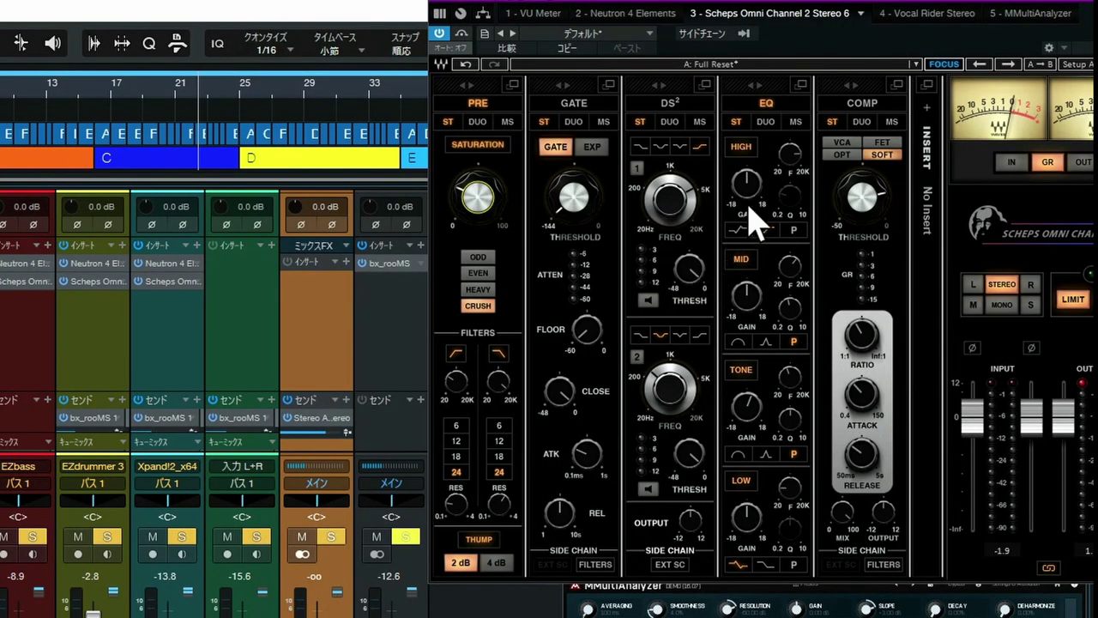
Play from section C and boost the vocal EQ: HIGH gain to about 6.3, MID gain to about 6.7, with a slight TONE gain adjustment.
click(101, 86)
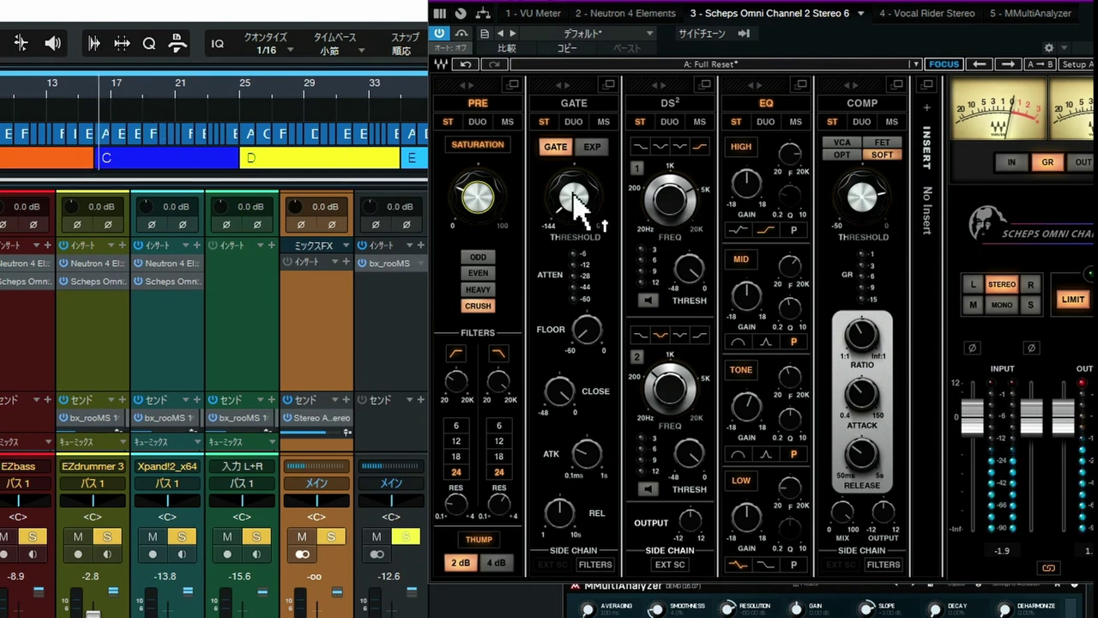
drag(749, 190, 749, 160)
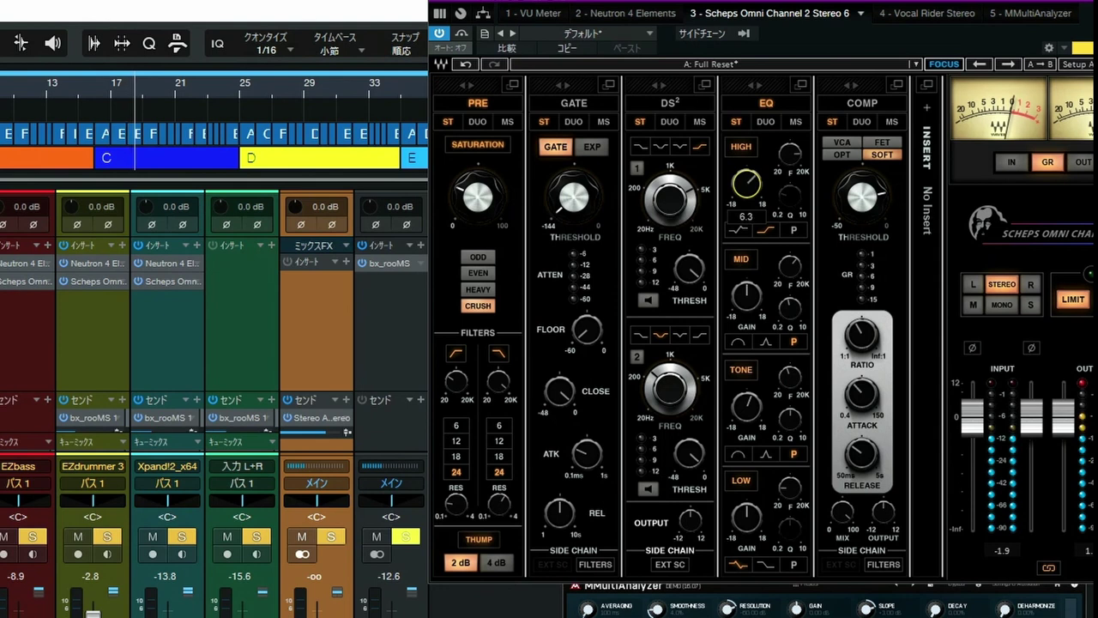
drag(750, 291, 750, 263)
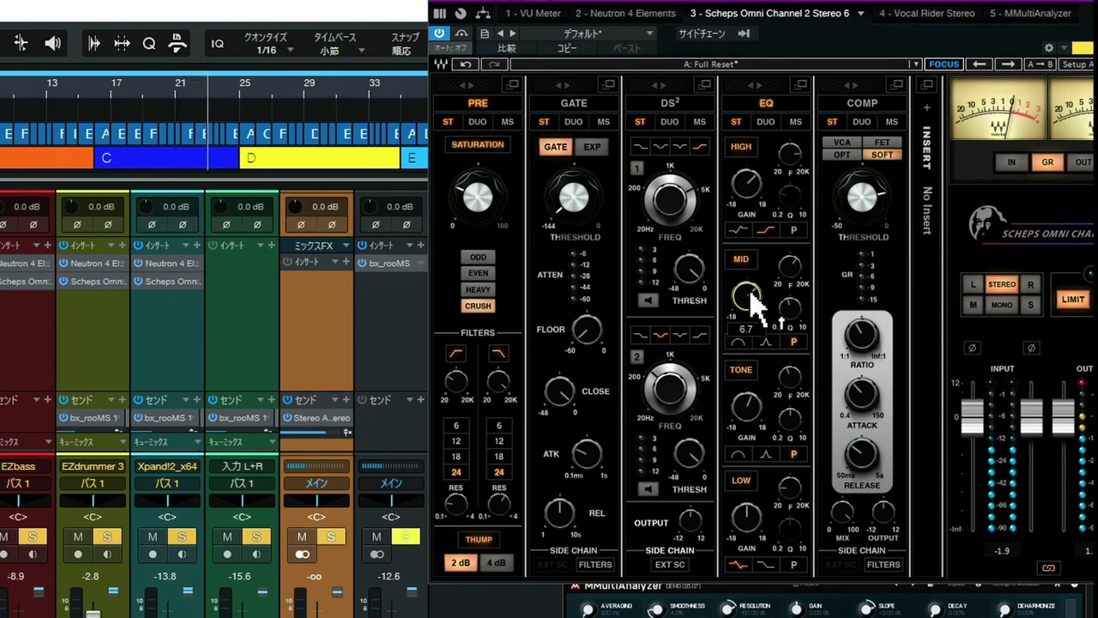
drag(753, 417, 751, 413)
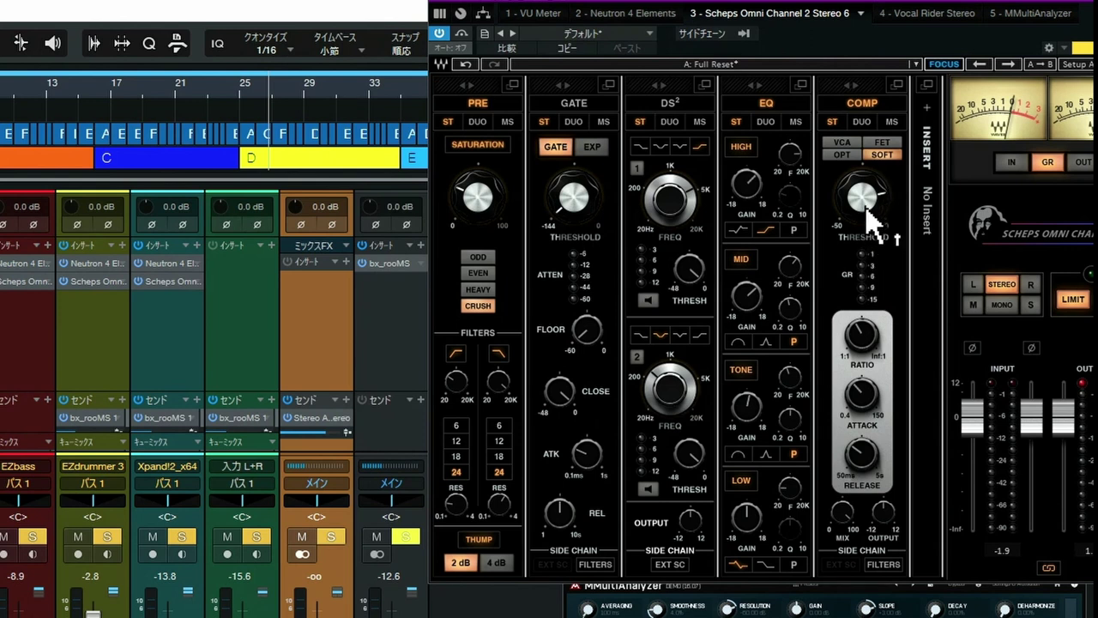
Reset the compressor threshold to 0.00, and lower it while playing from just before section C.
drag(870, 221, 870, 206)
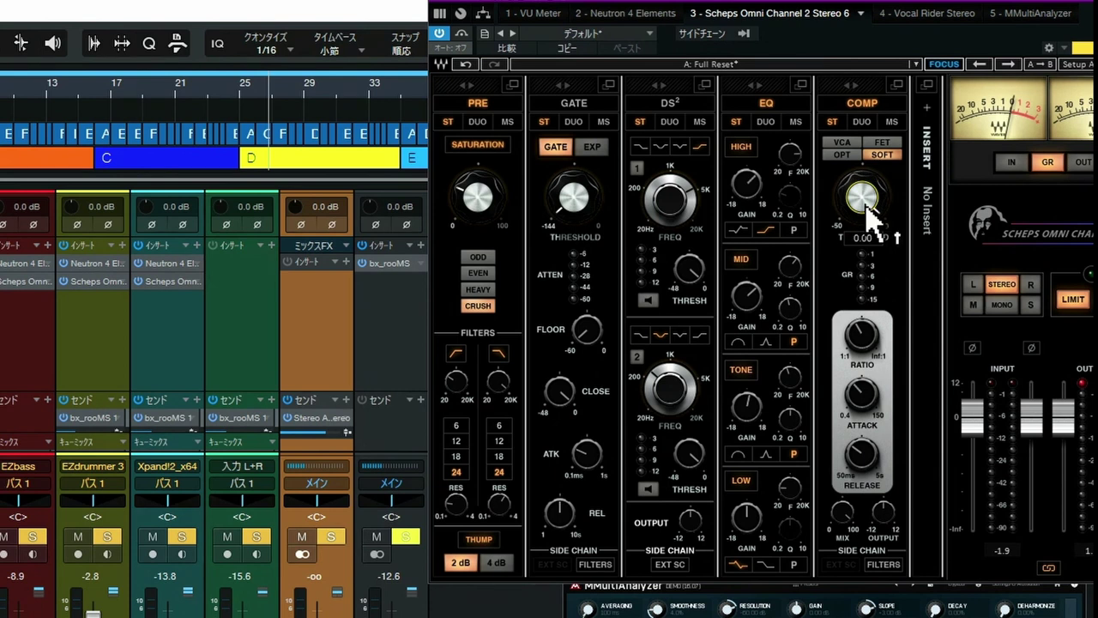
drag(969, 33, 836, 31)
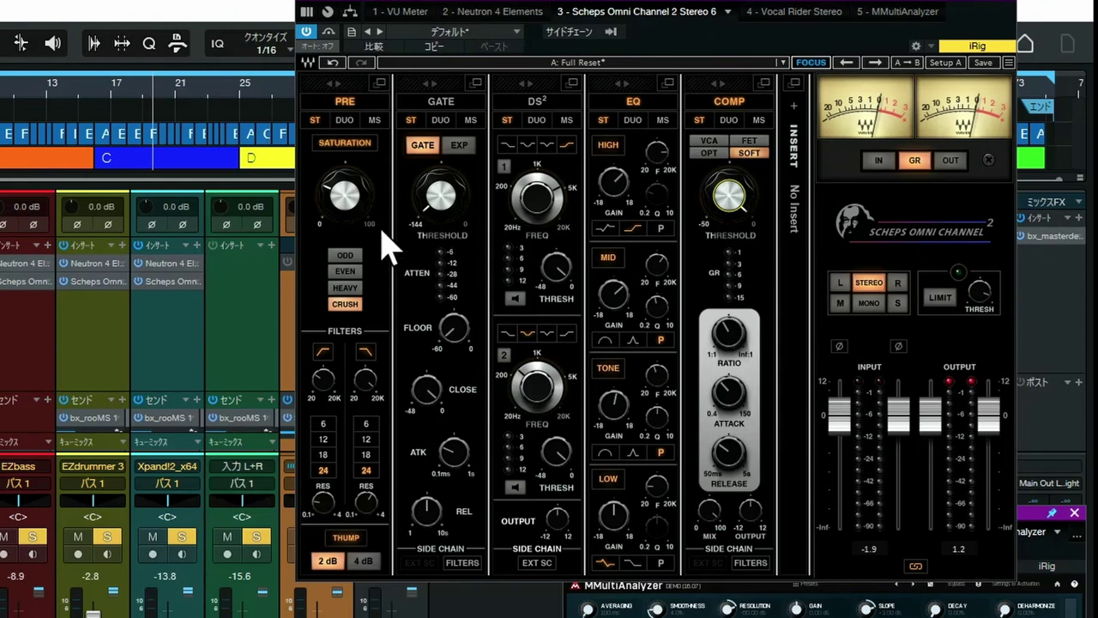
click(90, 98)
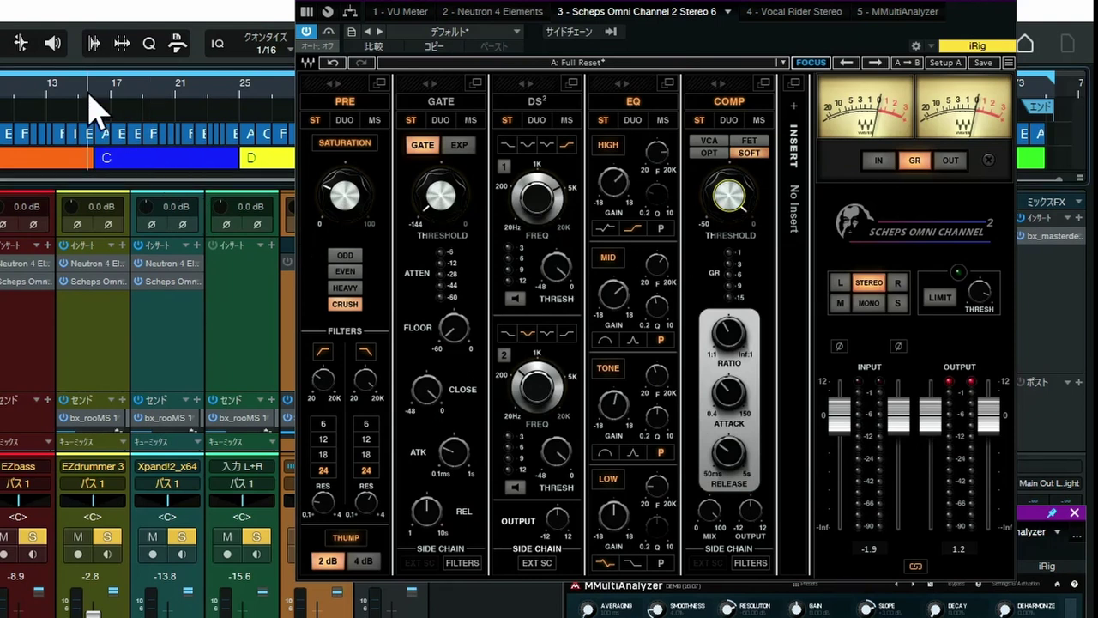
key(space)
drag(727, 200, 728, 212)
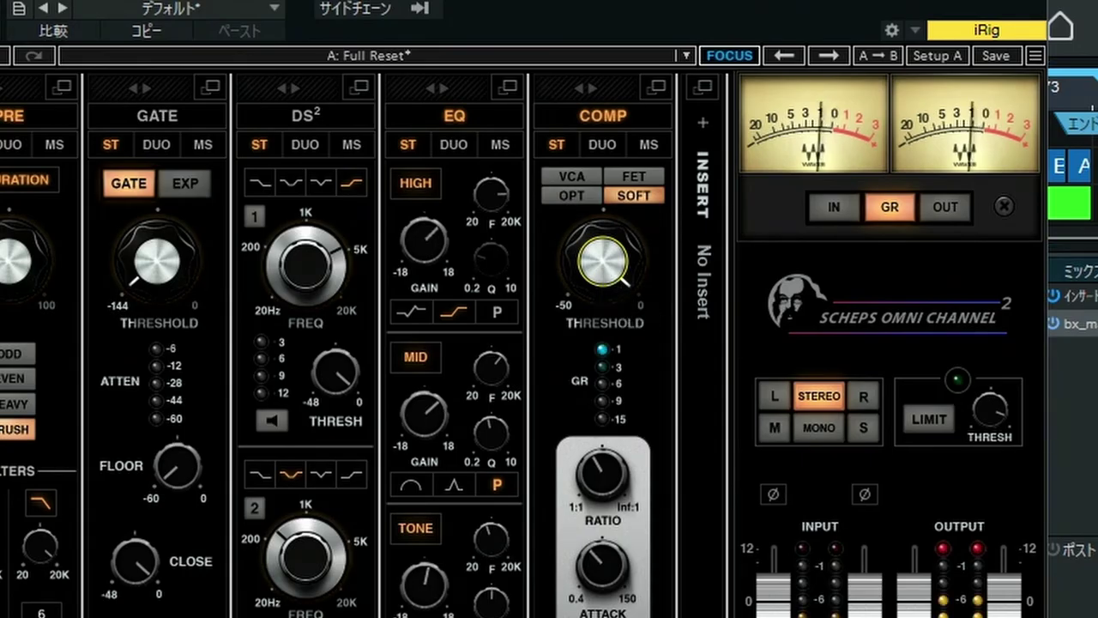
drag(602, 260, 603, 295)
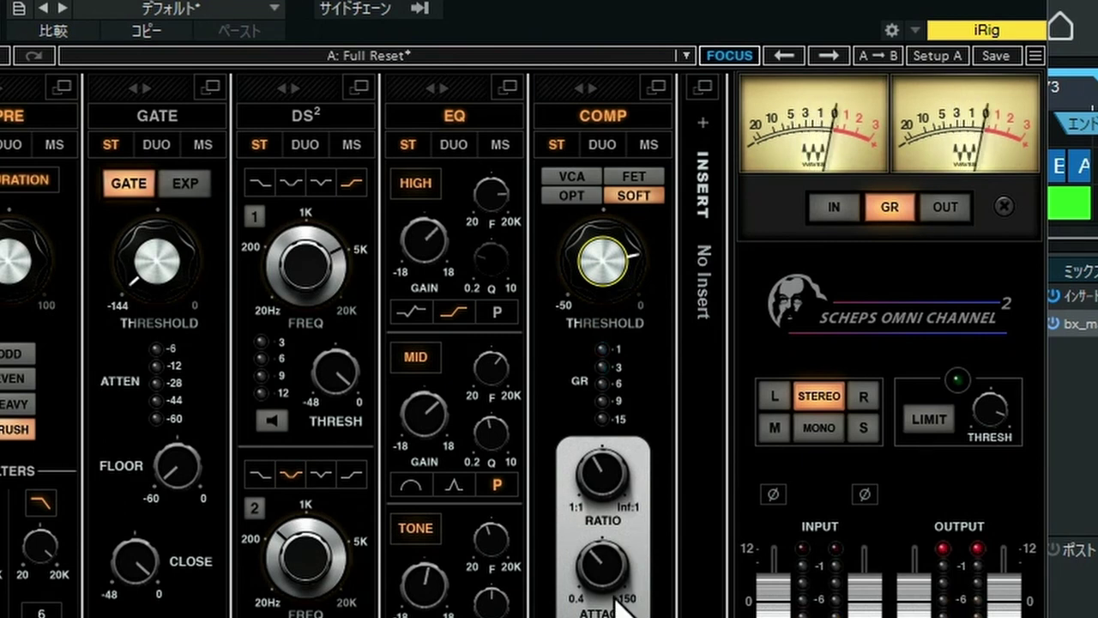
Raise the compressor ratio to just past the knob's midpoint and set its release to 113.5 ms.
mouse_move(620, 538)
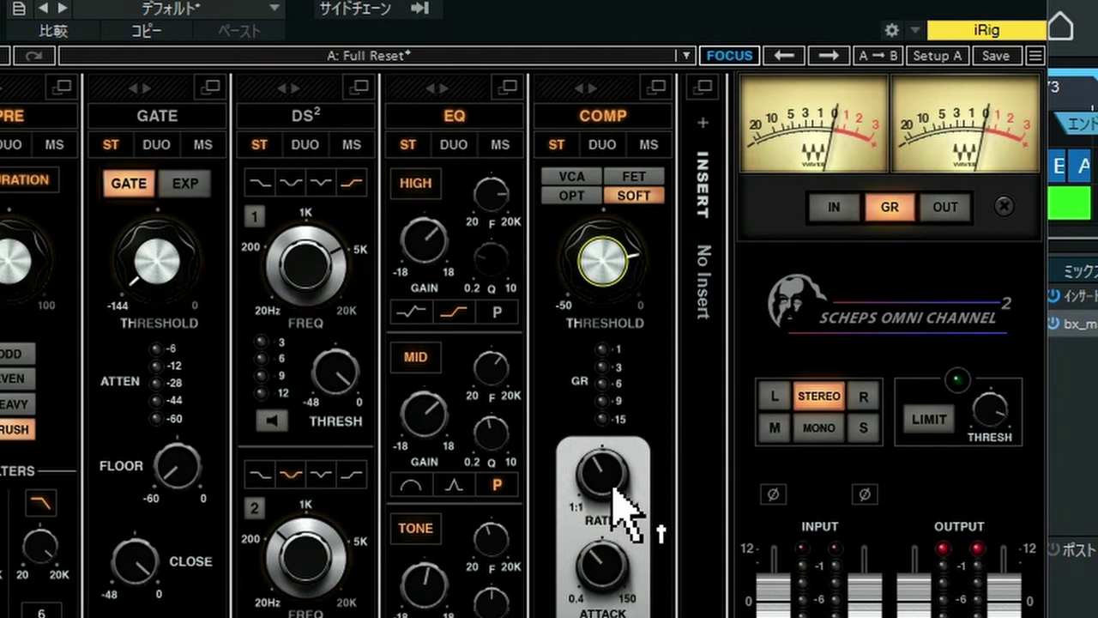
drag(614, 480, 635, 526)
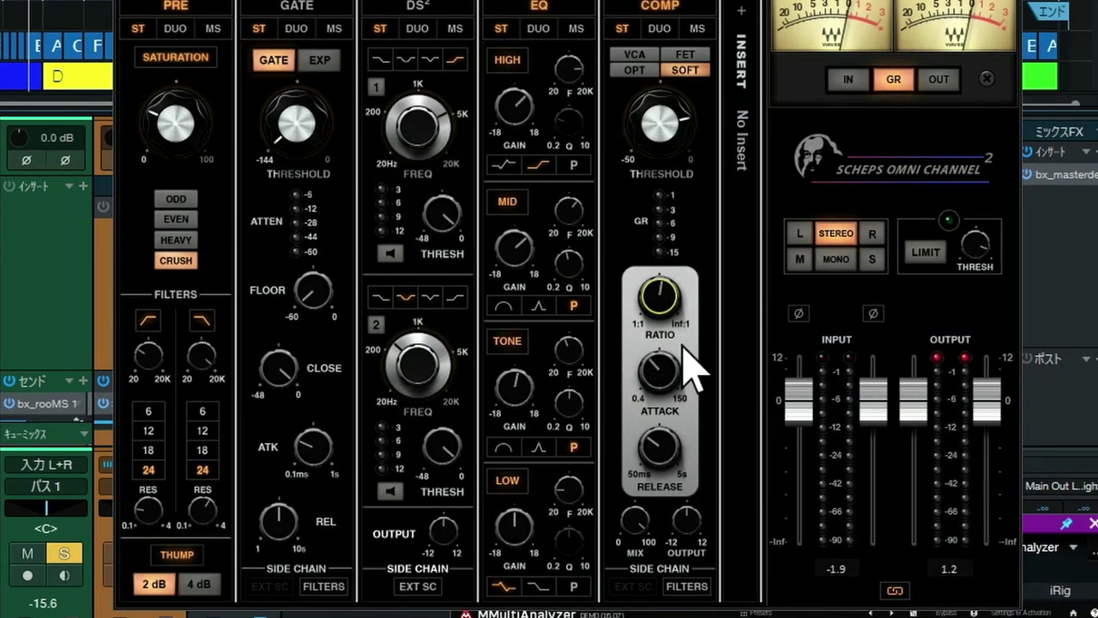
mouse_move(674, 390)
mouse_move(668, 462)
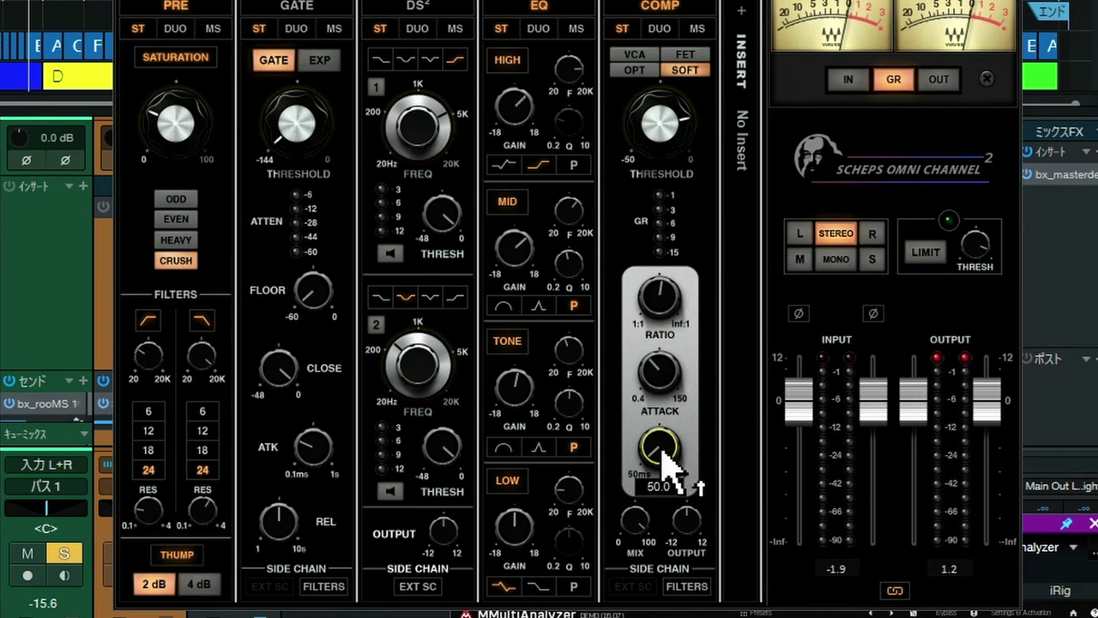
mouse_move(632, 526)
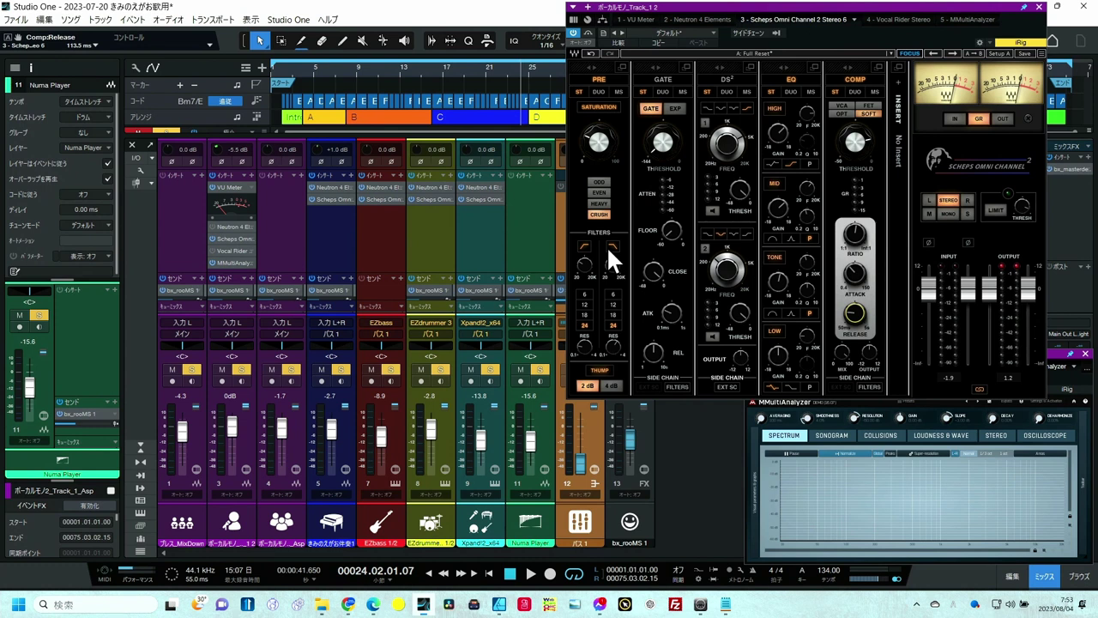
Open Vocal Rider on the lead vocal track and nudge its target slightly lower.
click(224, 250)
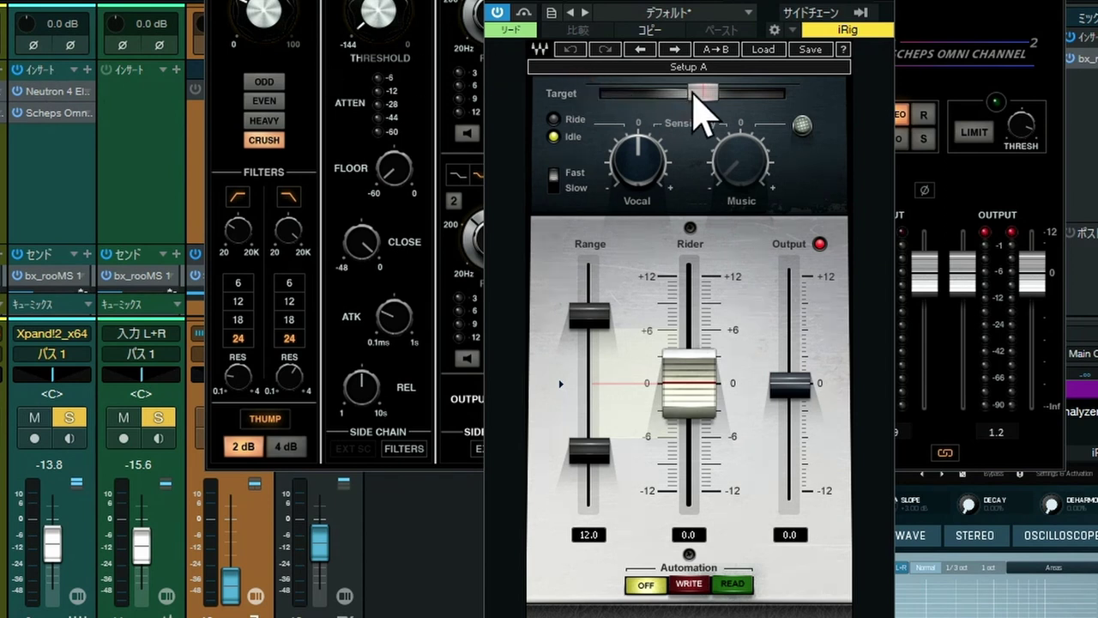
drag(701, 91, 683, 85)
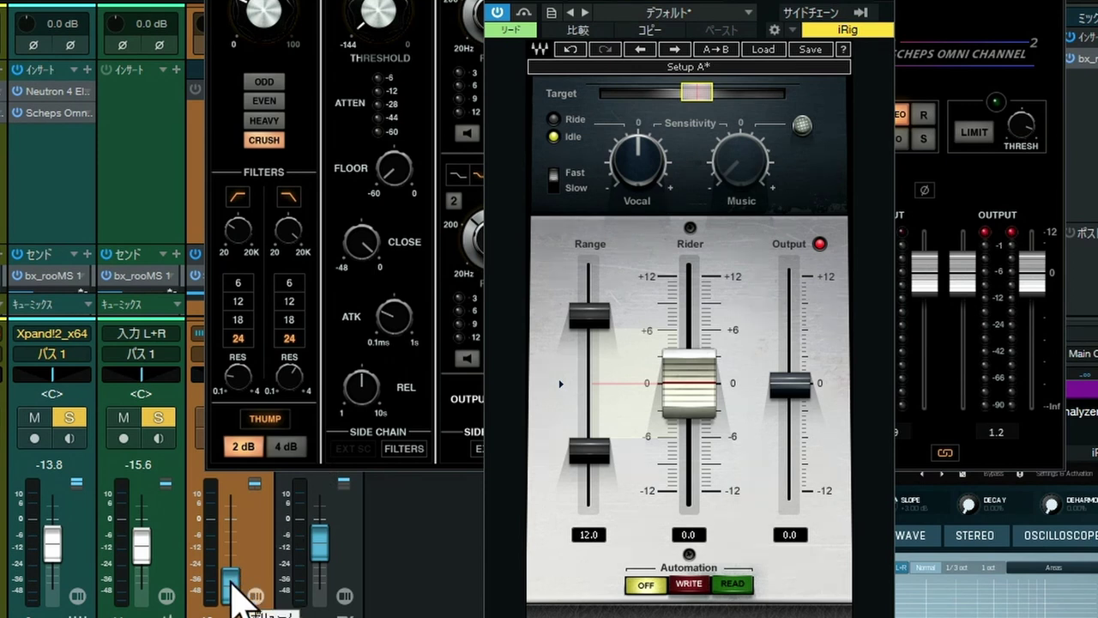
Raise the bus 1 volume fader and set the Vocal Rider target to about -14 during playback.
drag(231, 573, 232, 525)
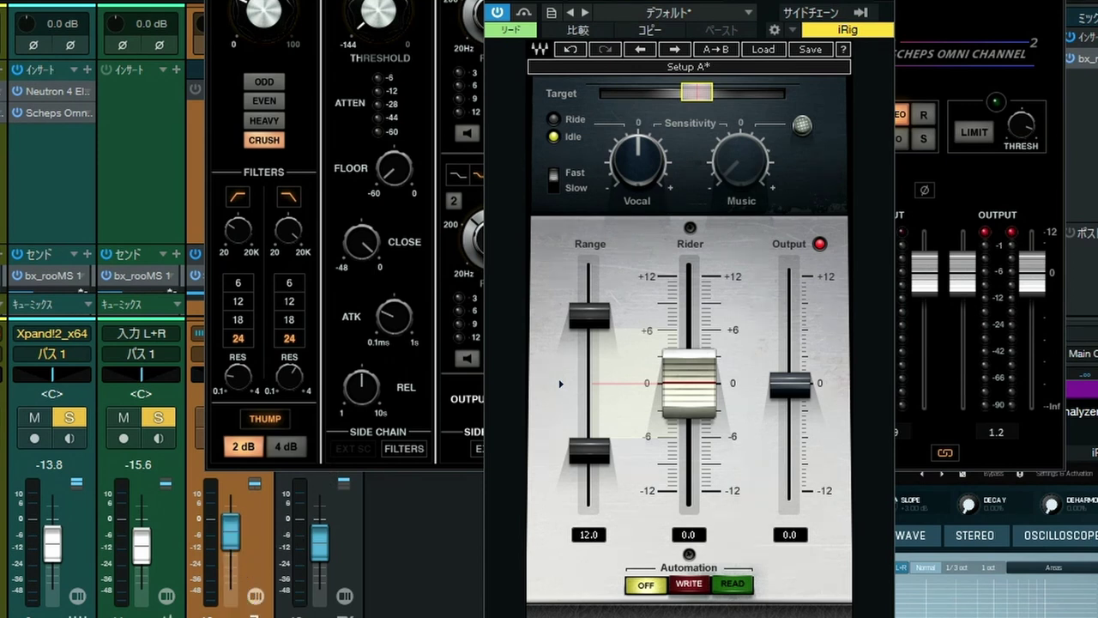
key(space)
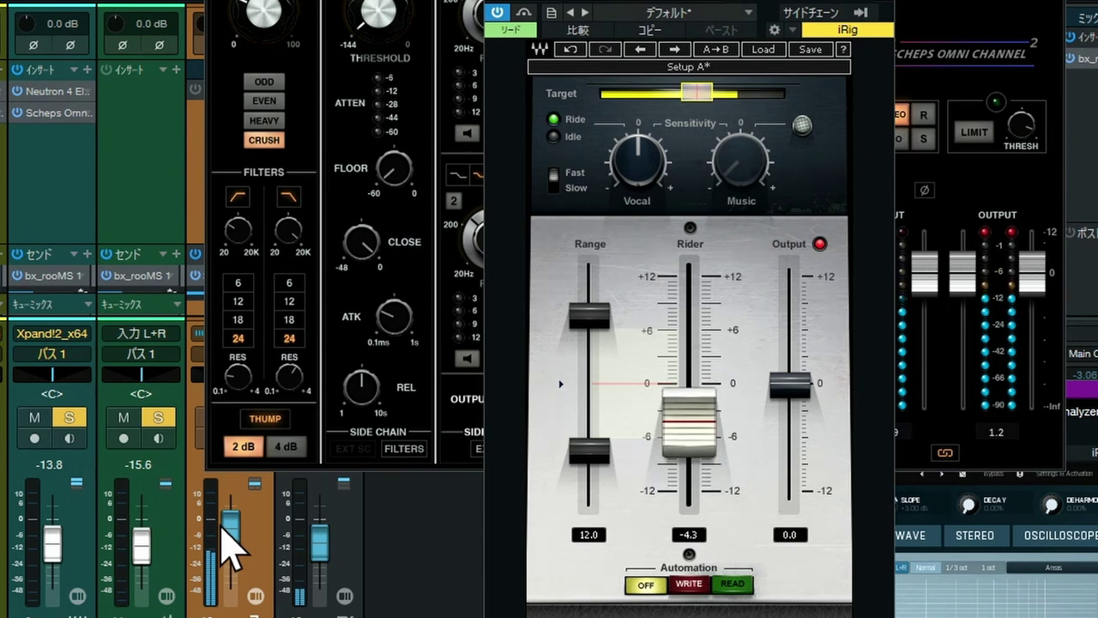
key(space)
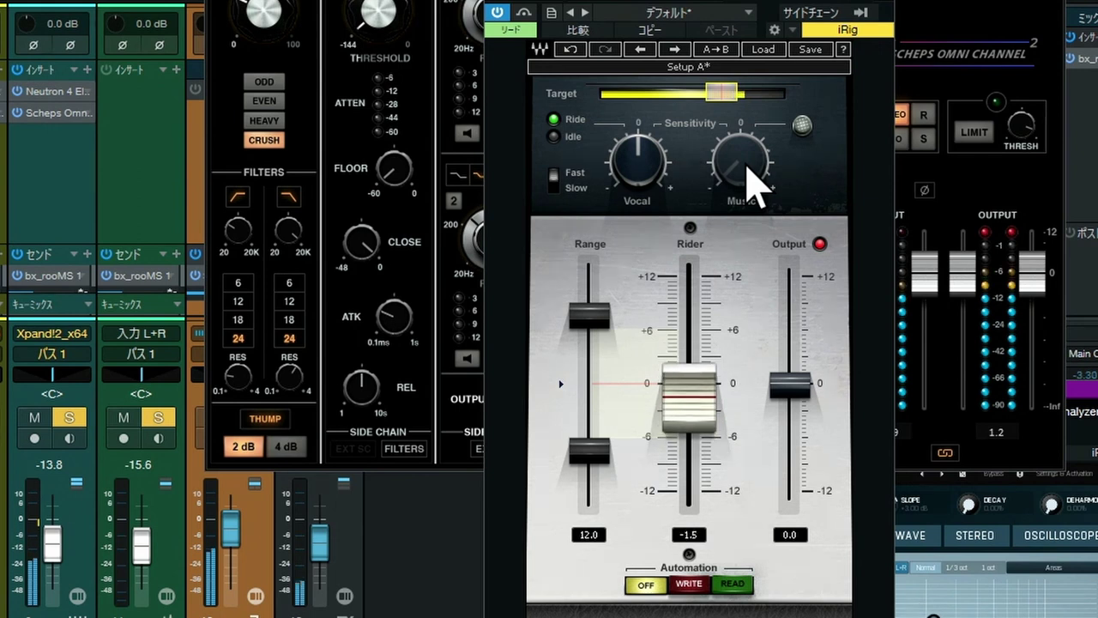
click(724, 94)
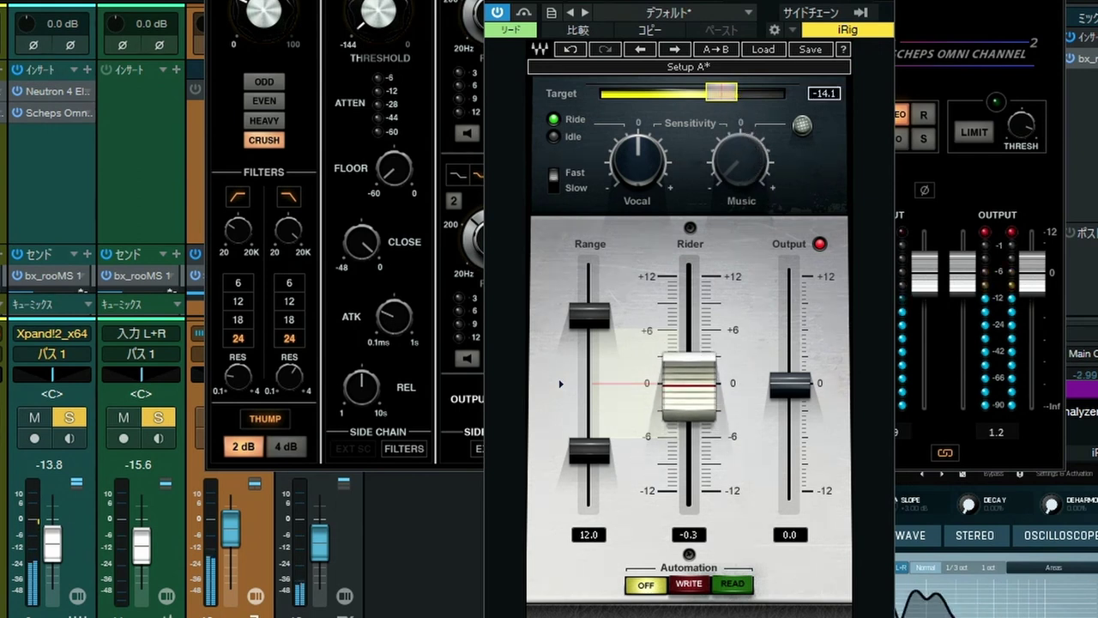
drag(725, 93, 725, 93)
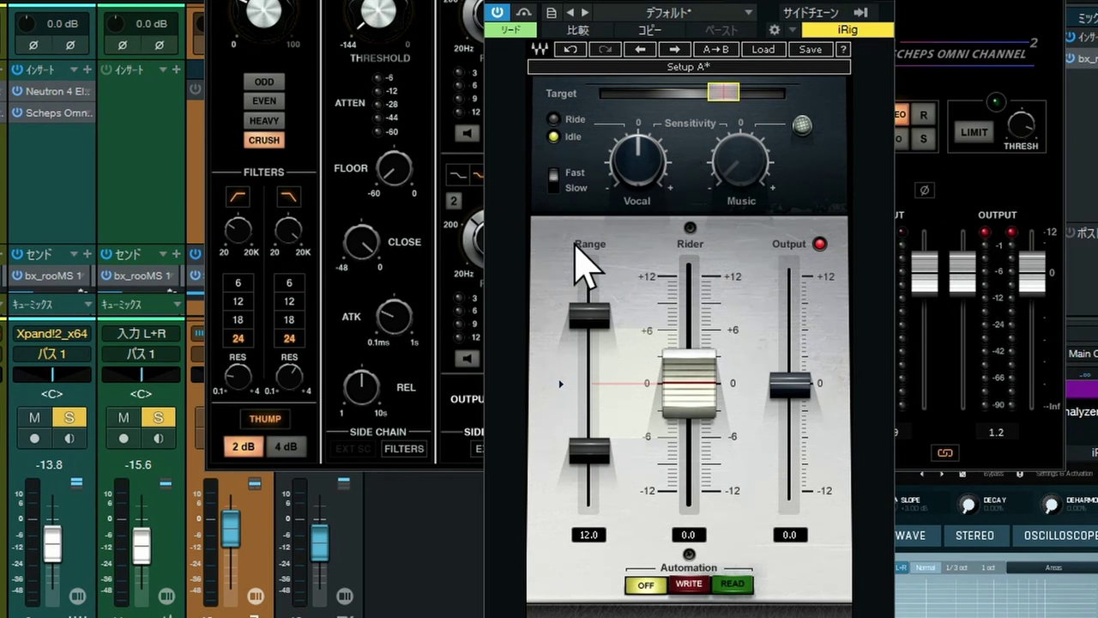
Switch Vocal Rider's response to Slow and raise its vocal sensitivity to 12.0 during playback.
click(553, 182)
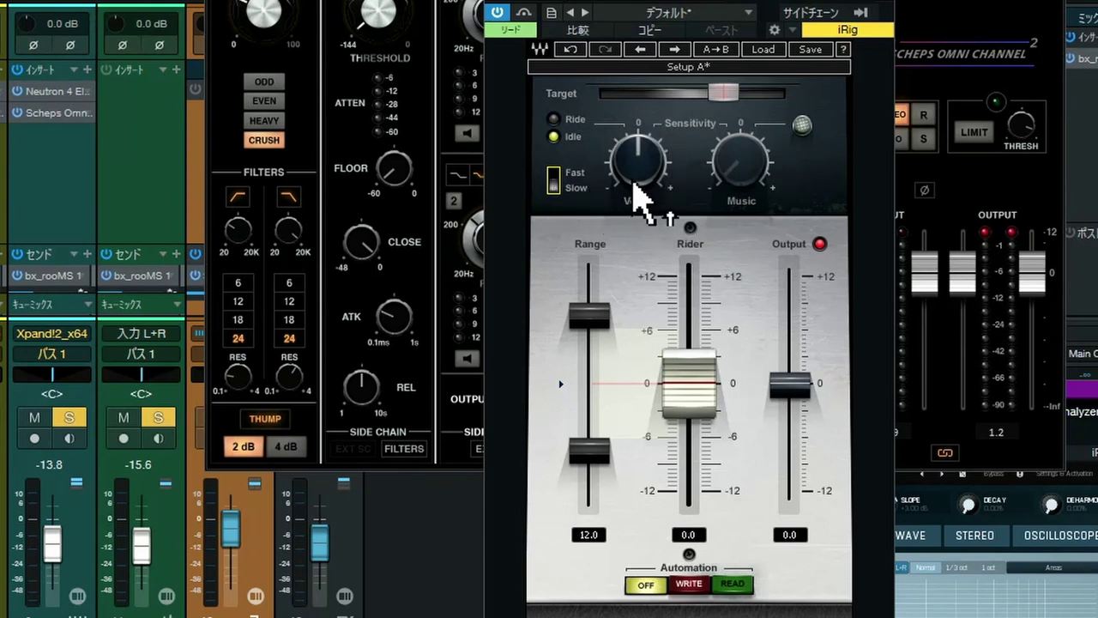
mouse_move(641, 195)
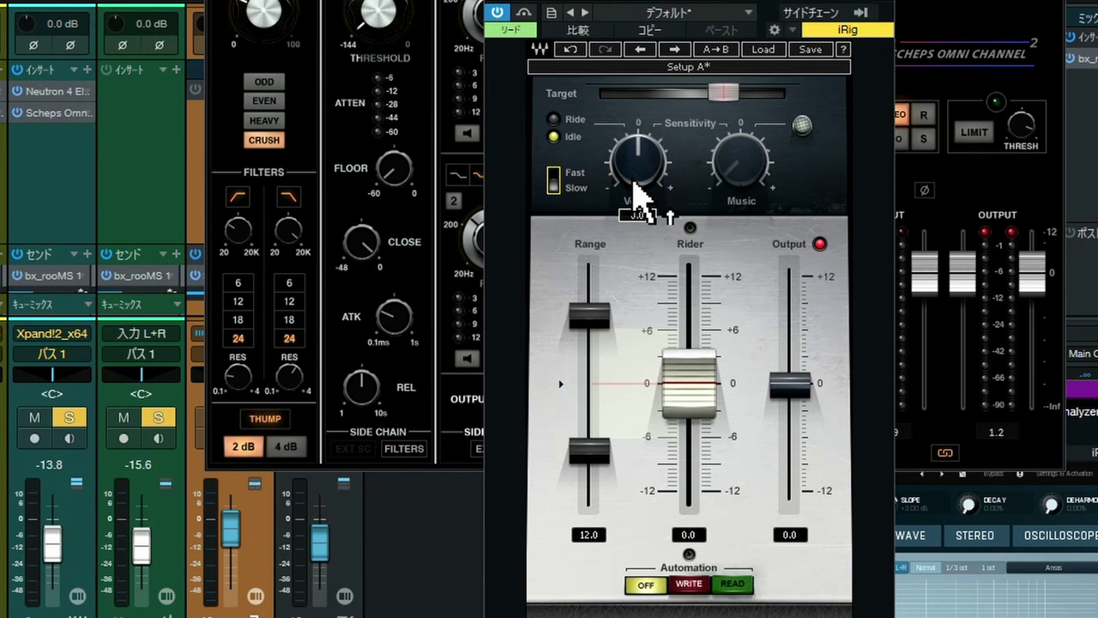
mouse_move(634, 184)
mouse_down()
mouse_move(633, 125)
mouse_move(634, 214)
mouse_move(642, 185)
mouse_up()
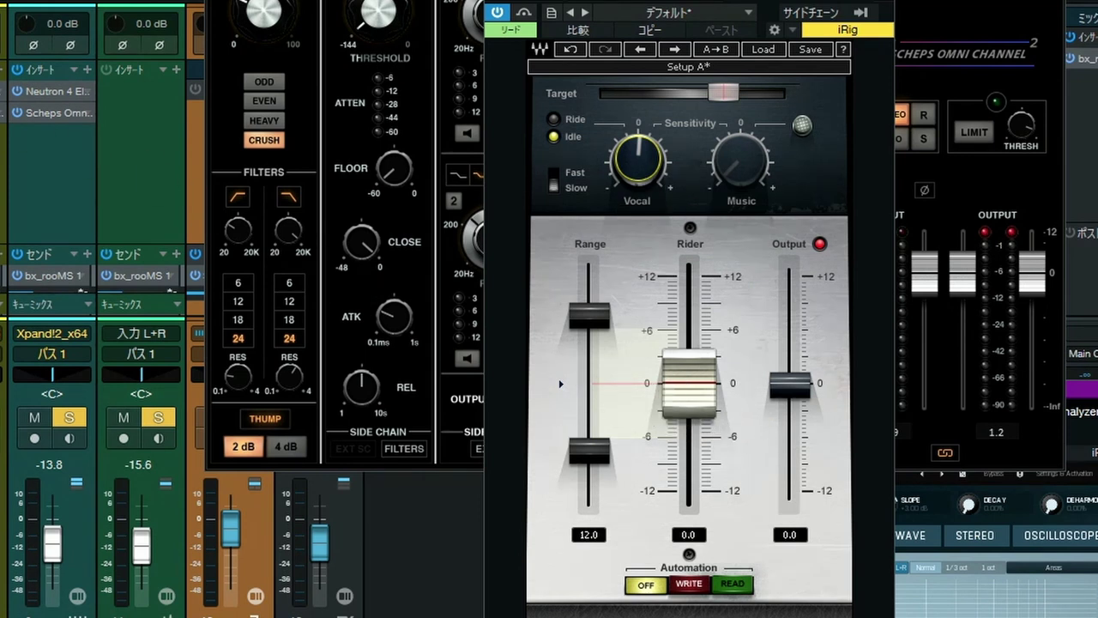
key(space)
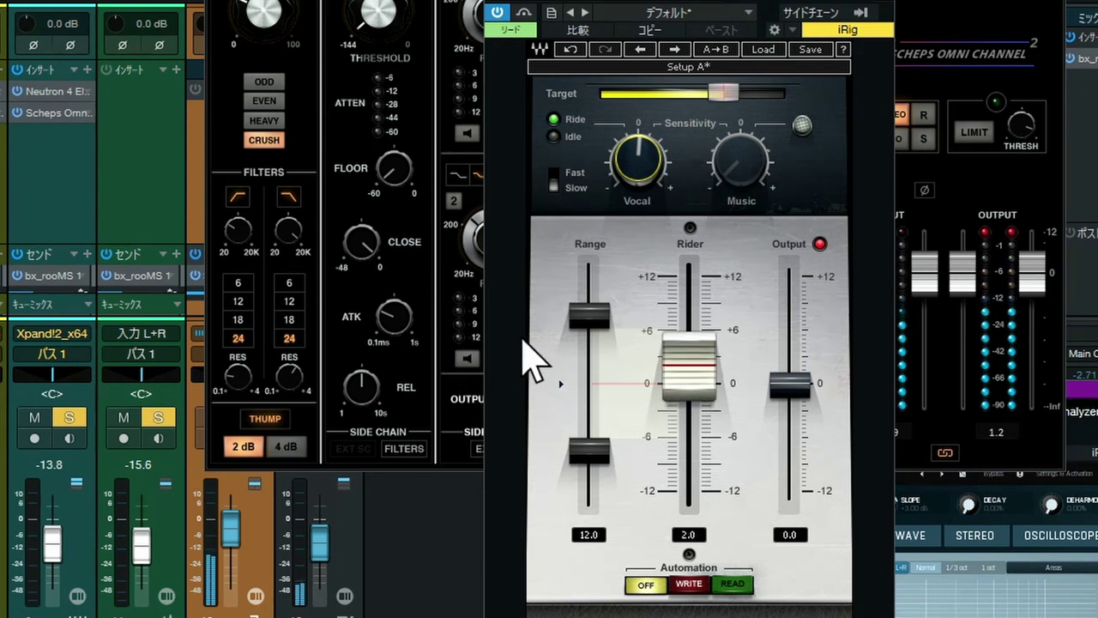
mouse_move(648, 180)
mouse_down()
mouse_move(648, 126)
mouse_move(646, 172)
mouse_up()
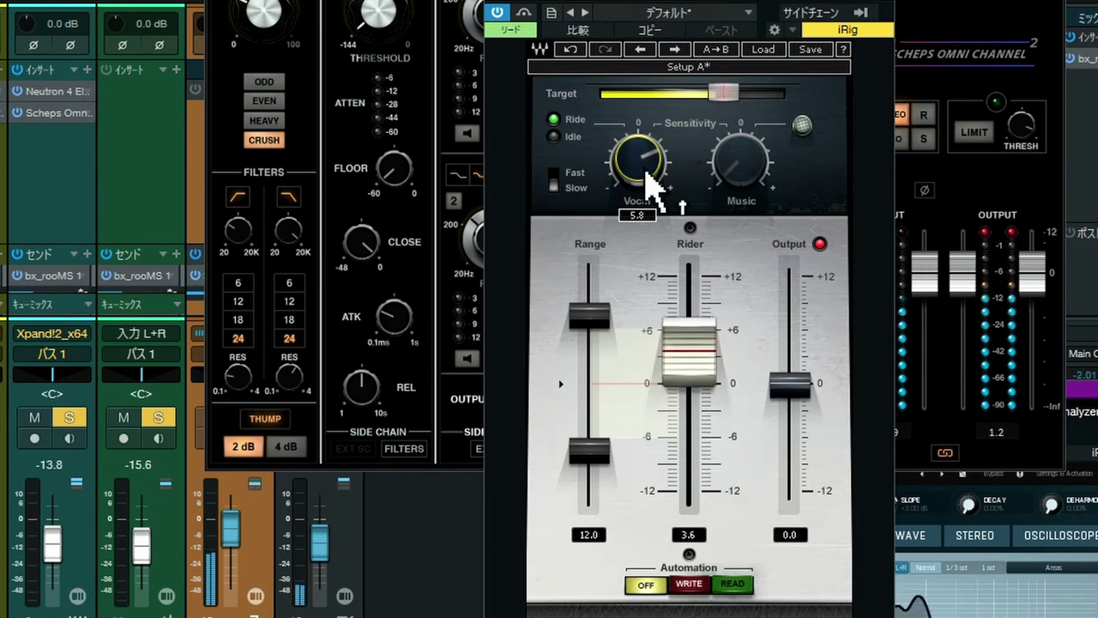
drag(652, 238, 645, 171)
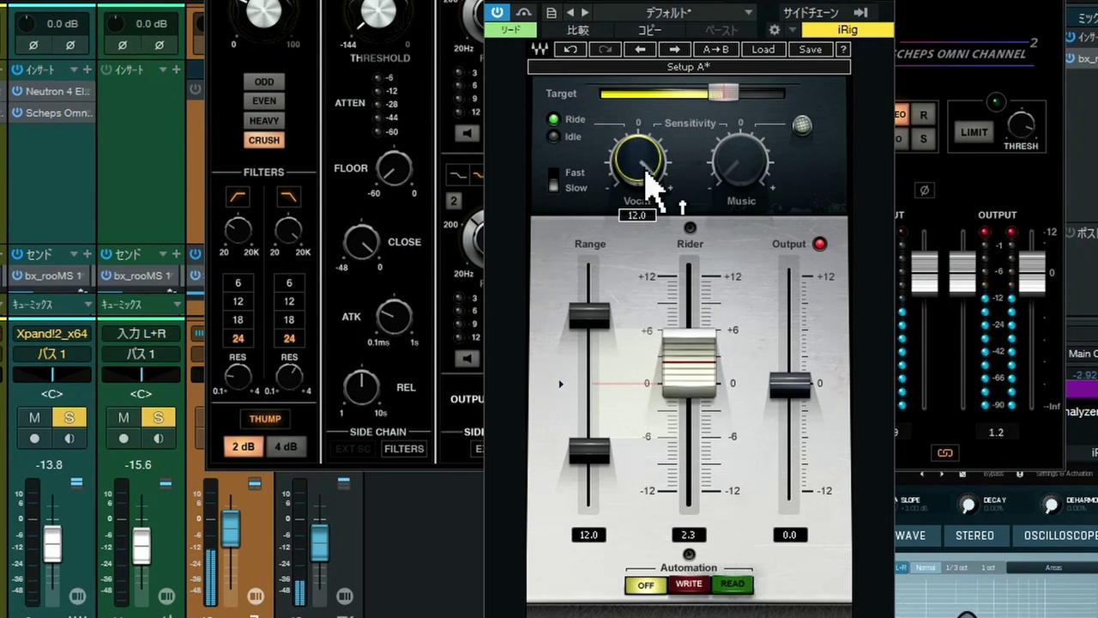
Sweep Vocal Rider's vocal sensitivity down to -12.0 and back above zero, and narrow the rider's range to 6.5.
mouse_move(649, 182)
mouse_down()
mouse_move(652, 275)
mouse_move(650, 182)
mouse_up()
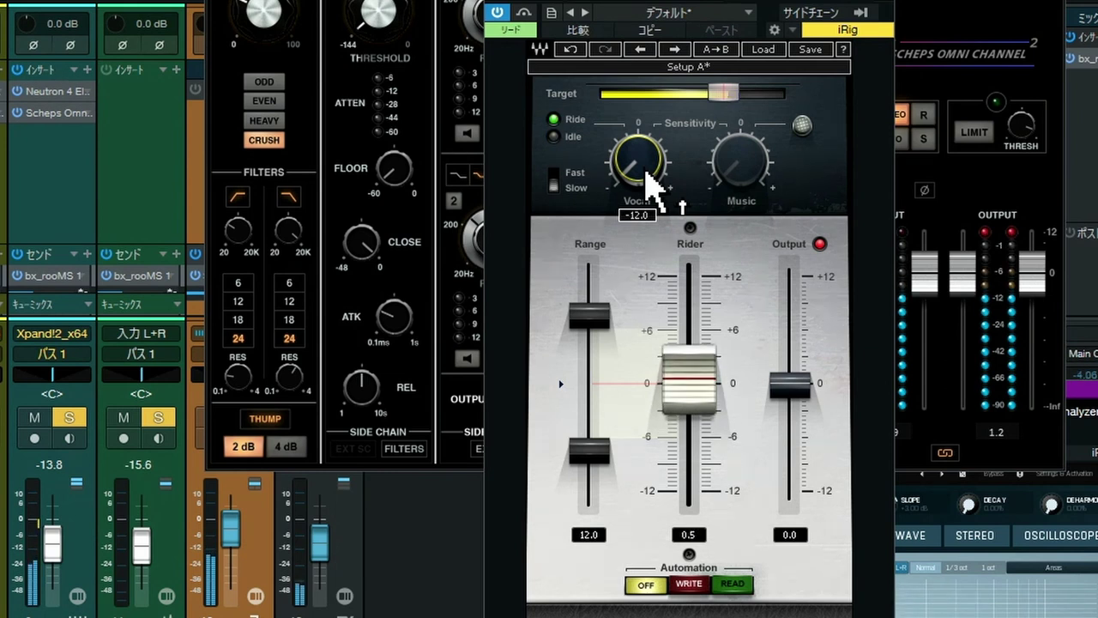
drag(649, 184, 649, 142)
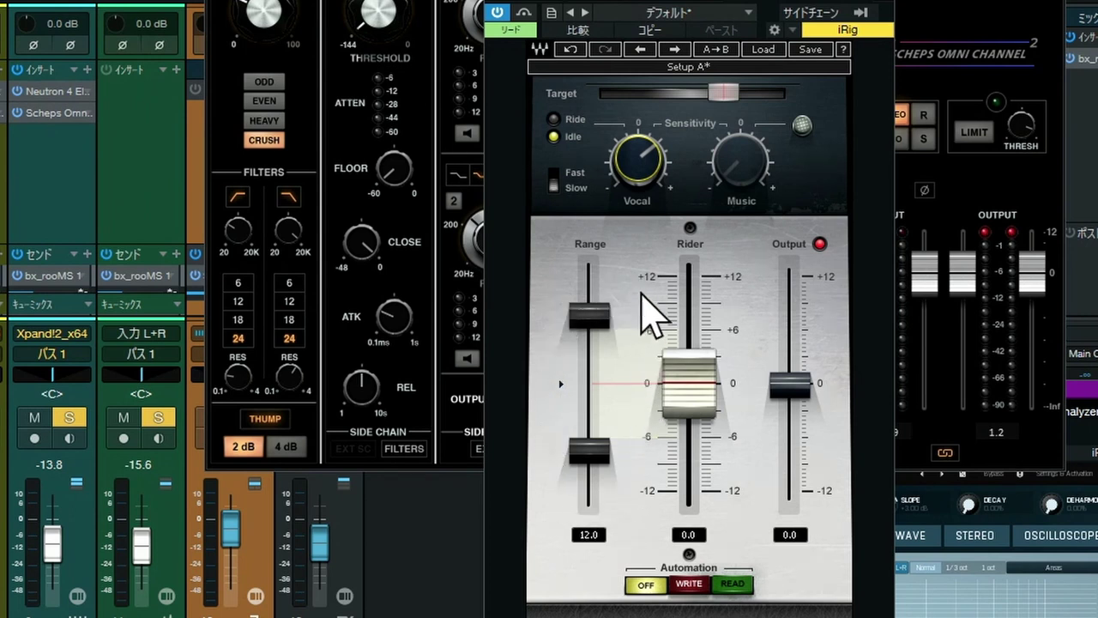
drag(590, 316, 589, 332)
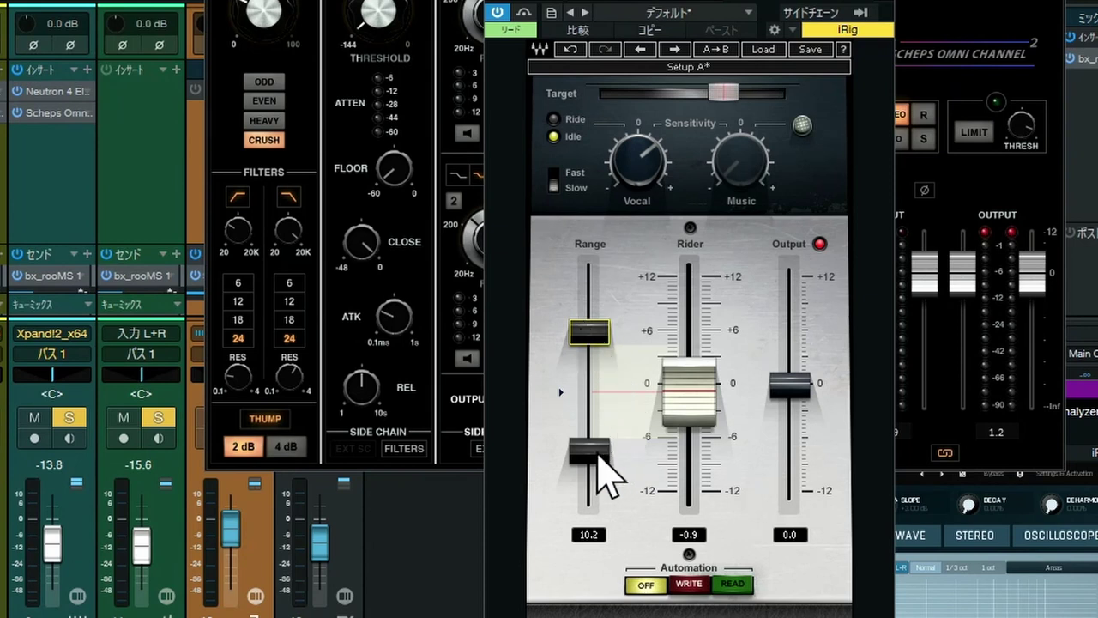
drag(590, 450, 596, 412)
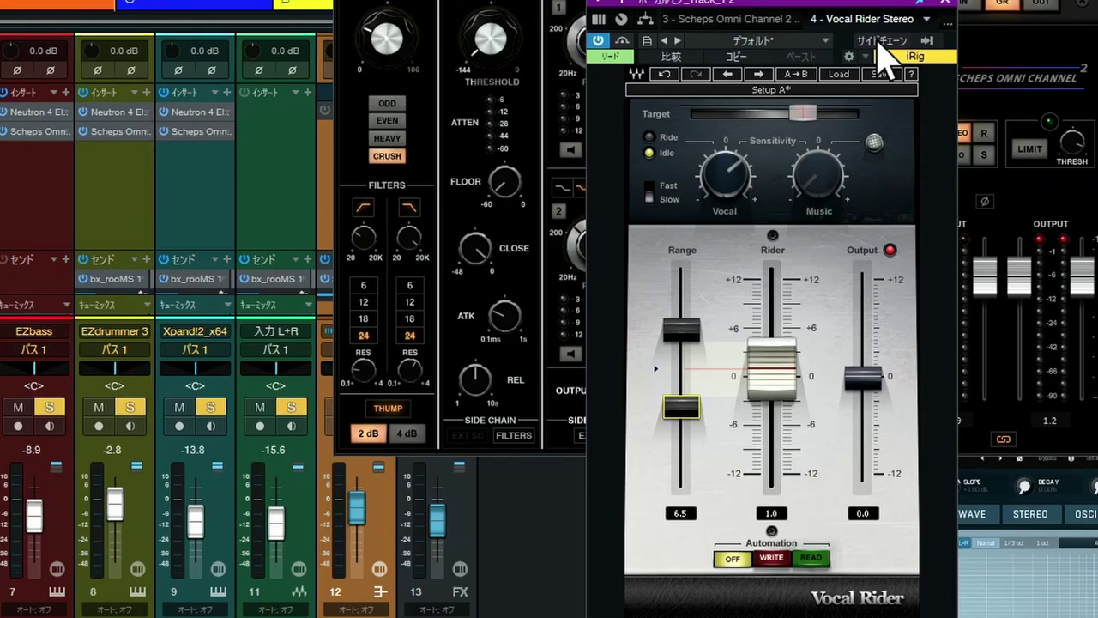
Enable Vocal Rider's side-chain input and check bus 1 as the send in its source list.
click(877, 40)
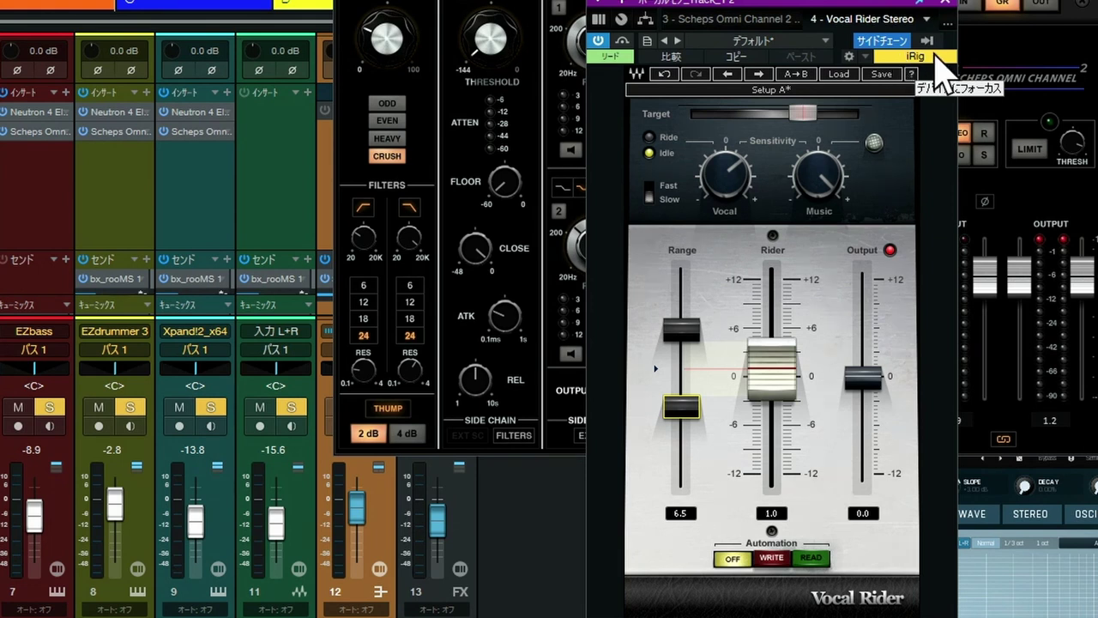
click(928, 41)
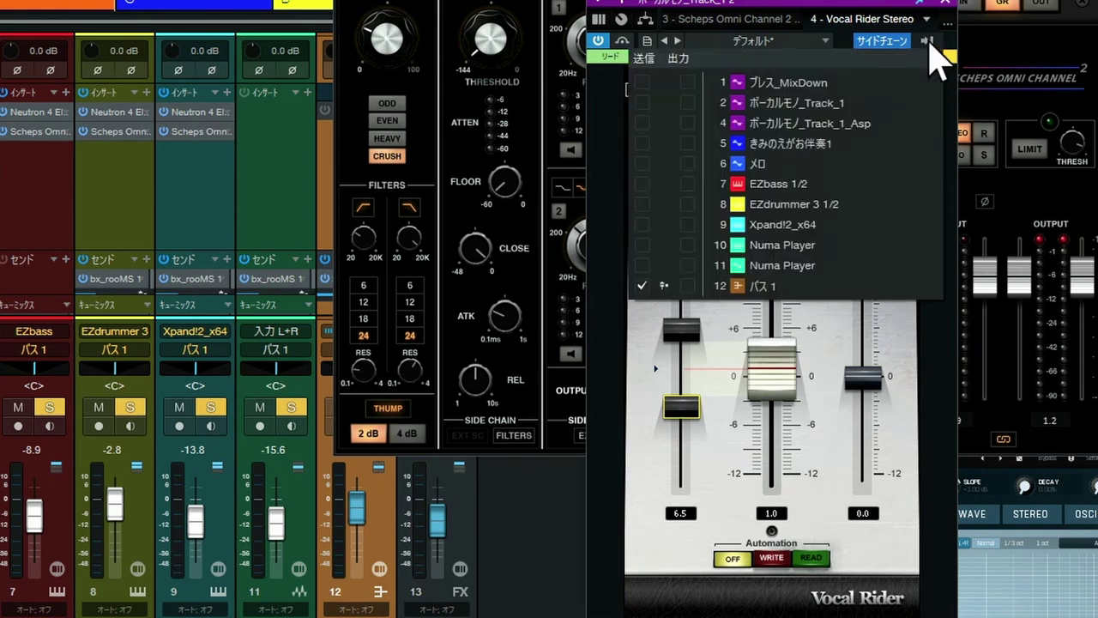
click(665, 313)
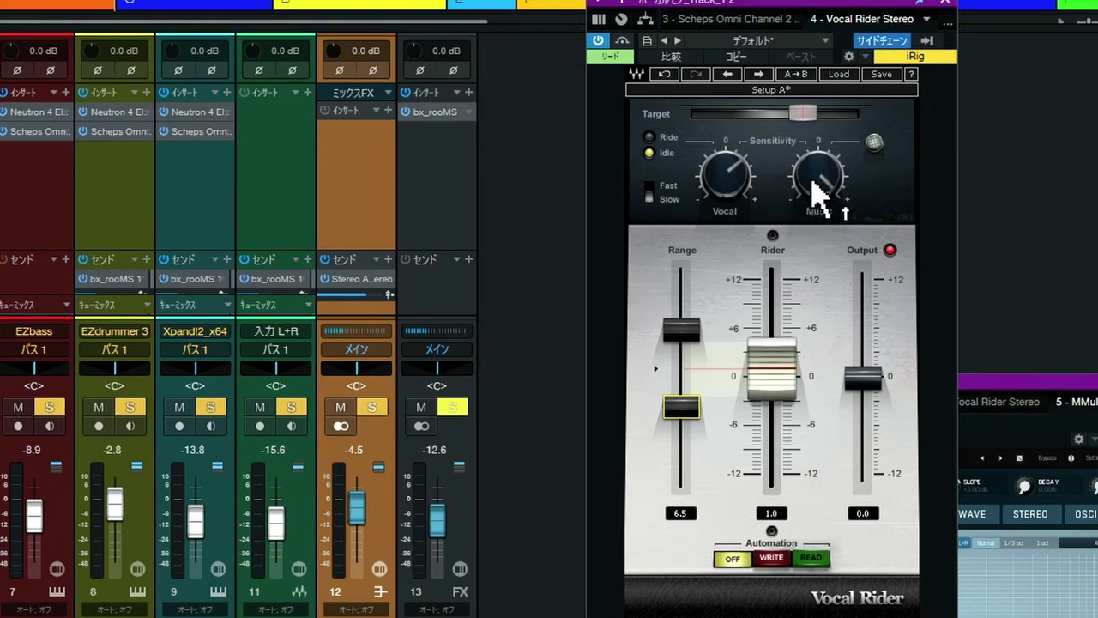
Set Vocal Rider's music sensitivity to 6.6 dB and play the song to check how the rider responds.
click(811, 176)
drag(811, 176, 811, 208)
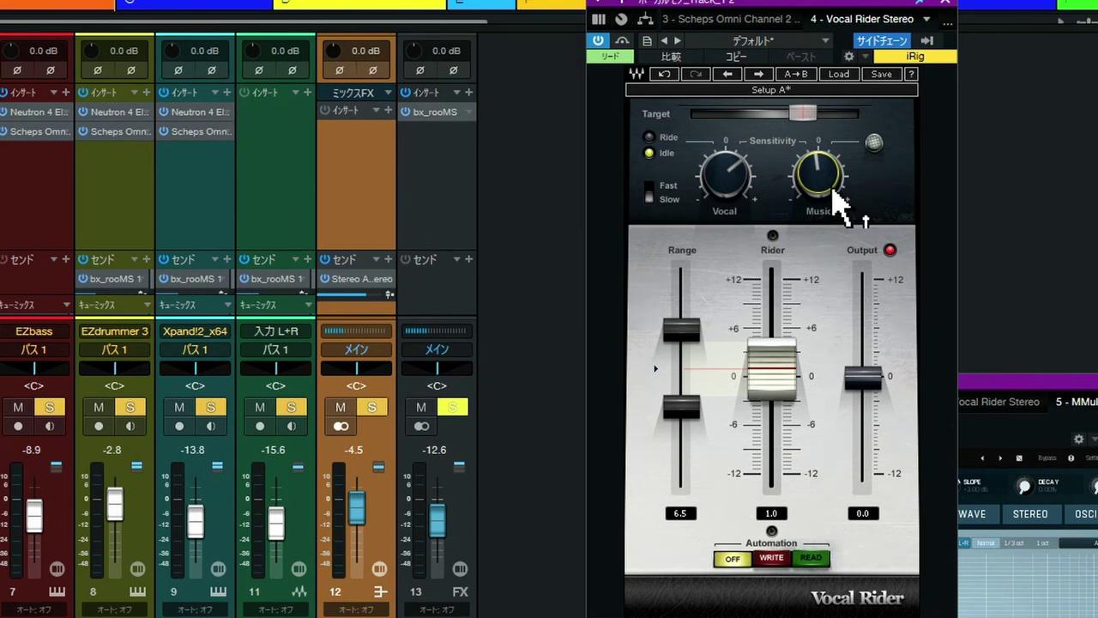
mouse_move(830, 183)
drag(830, 184, 831, 128)
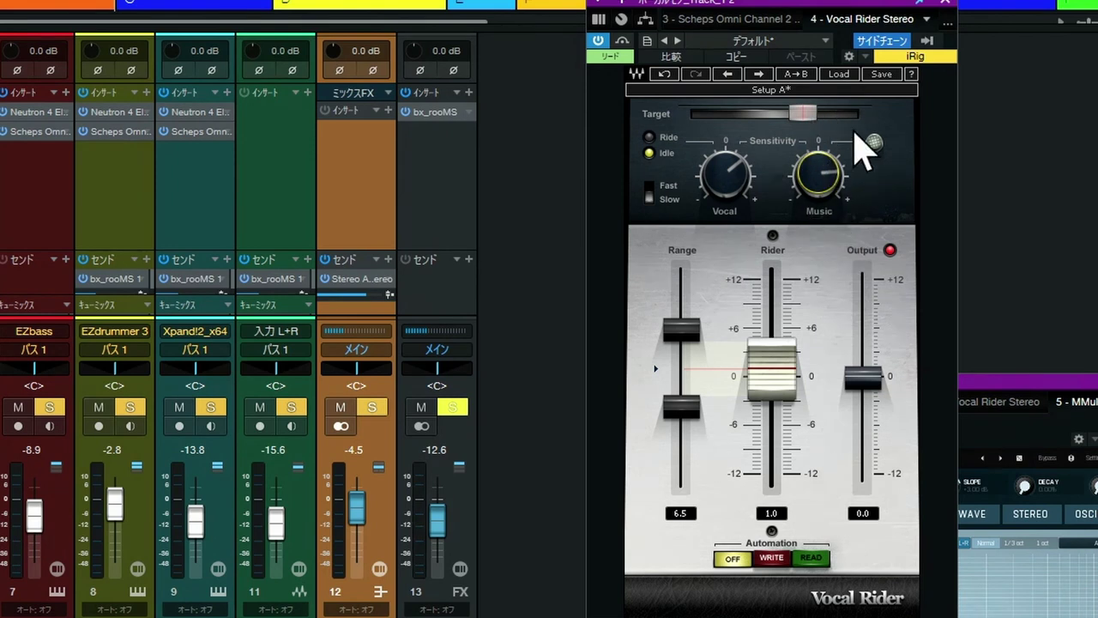
drag(828, 169, 829, 218)
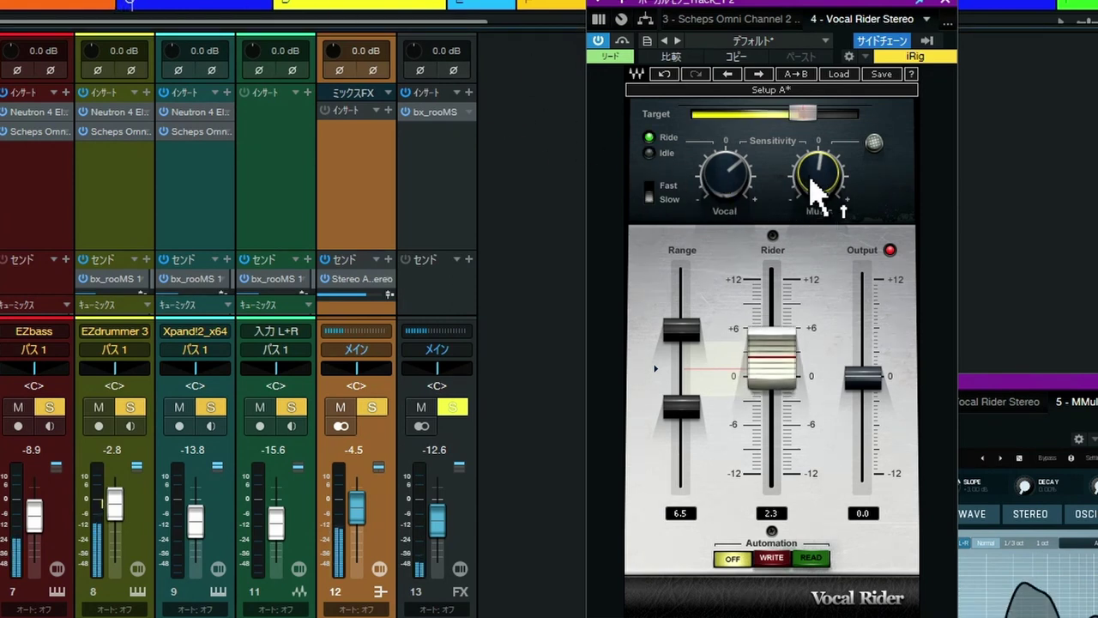
drag(812, 183, 812, 140)
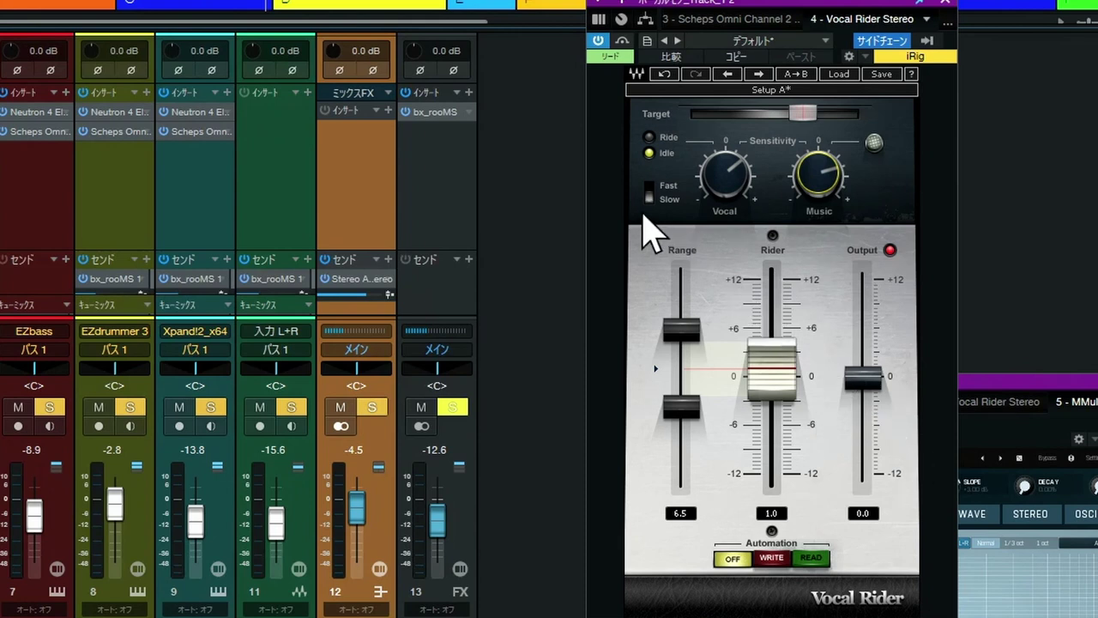
key(space)
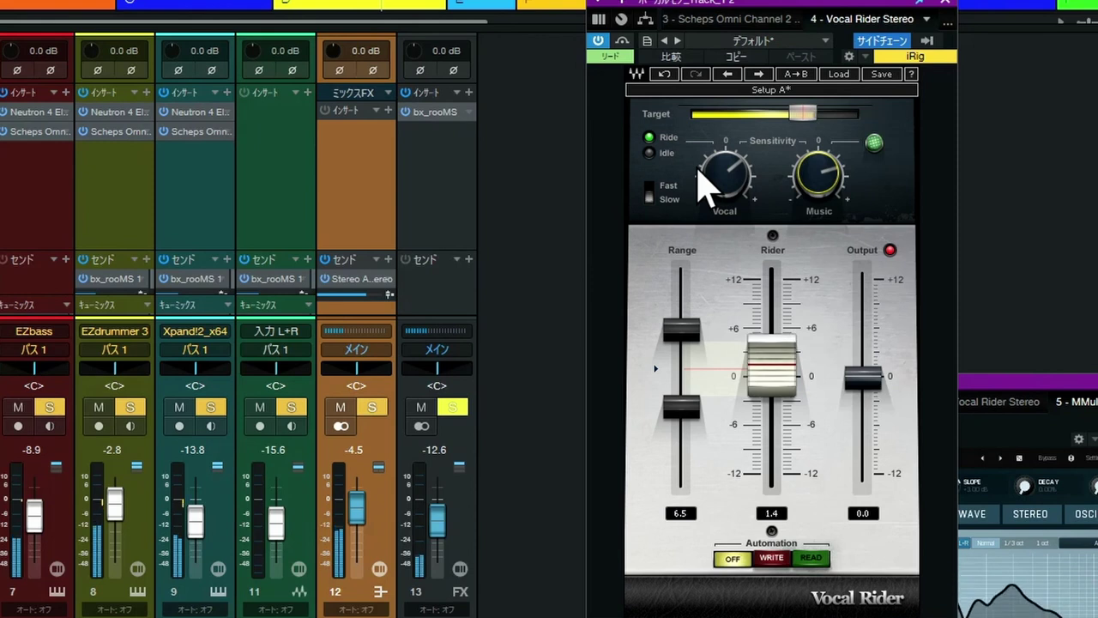
key(space)
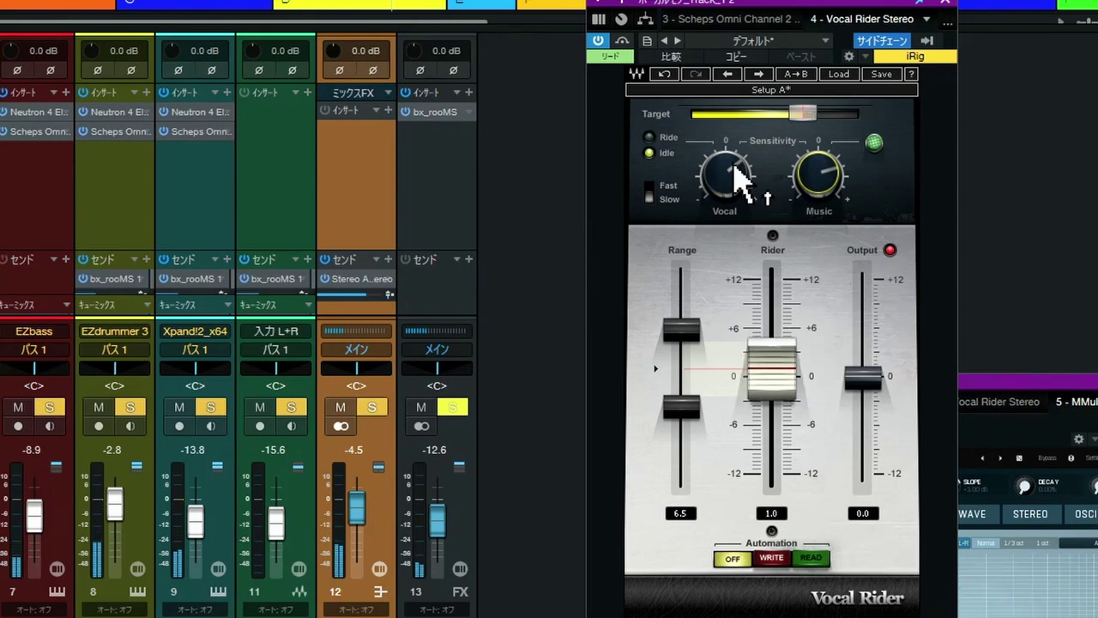
mouse_move(734, 164)
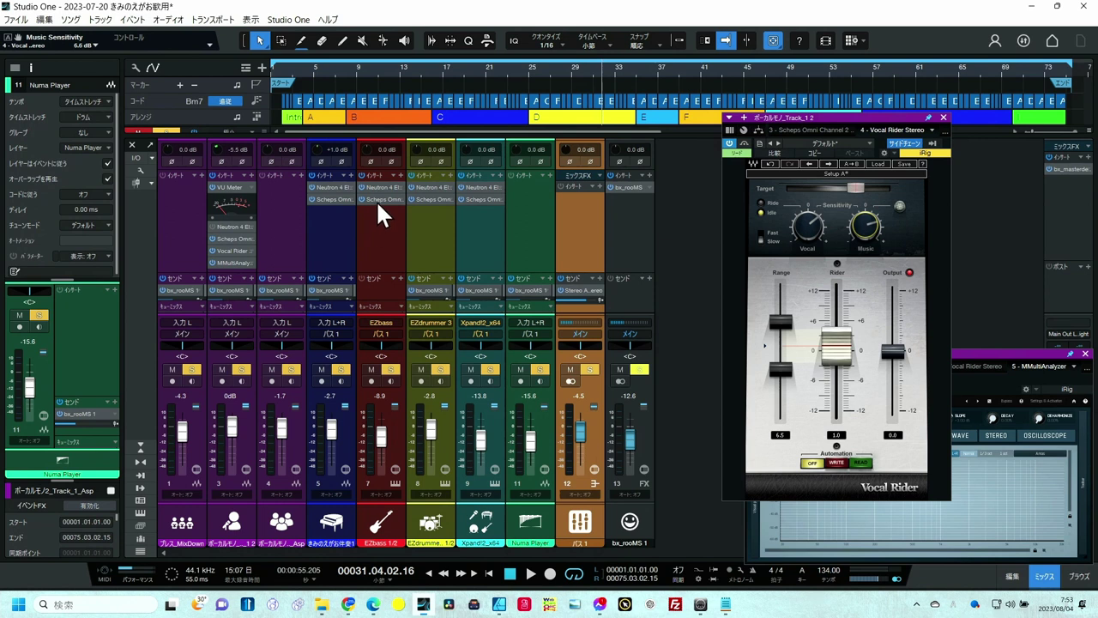
Test the rider's response during playback by moving the bus 1 fader to -2.6, -7.4 and +2.2 dB.
double_click(426, 67)
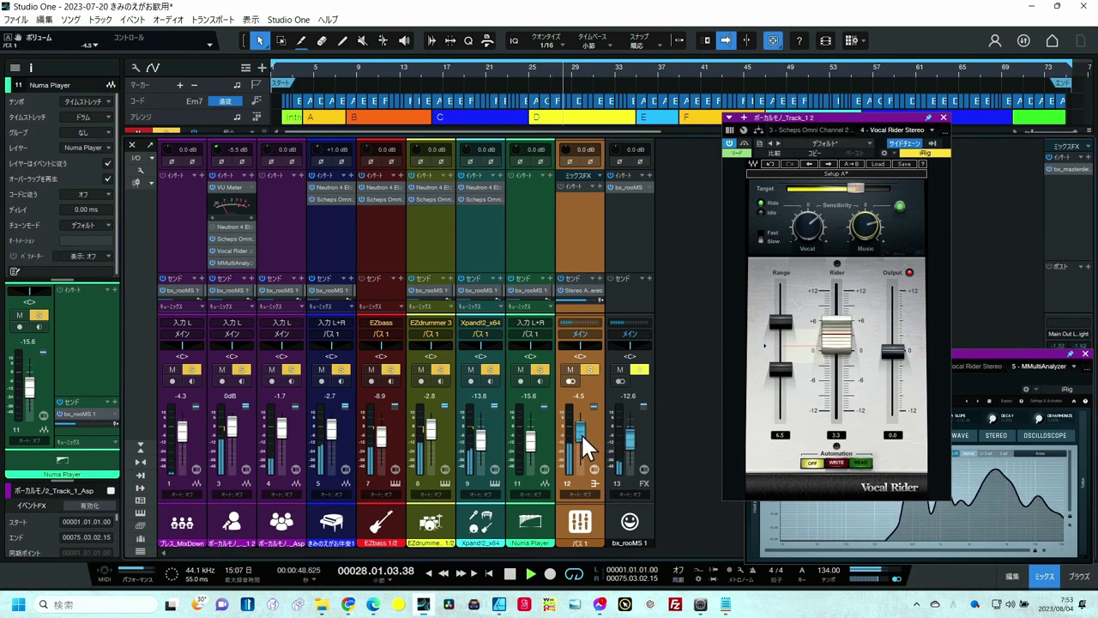
drag(581, 432, 580, 431)
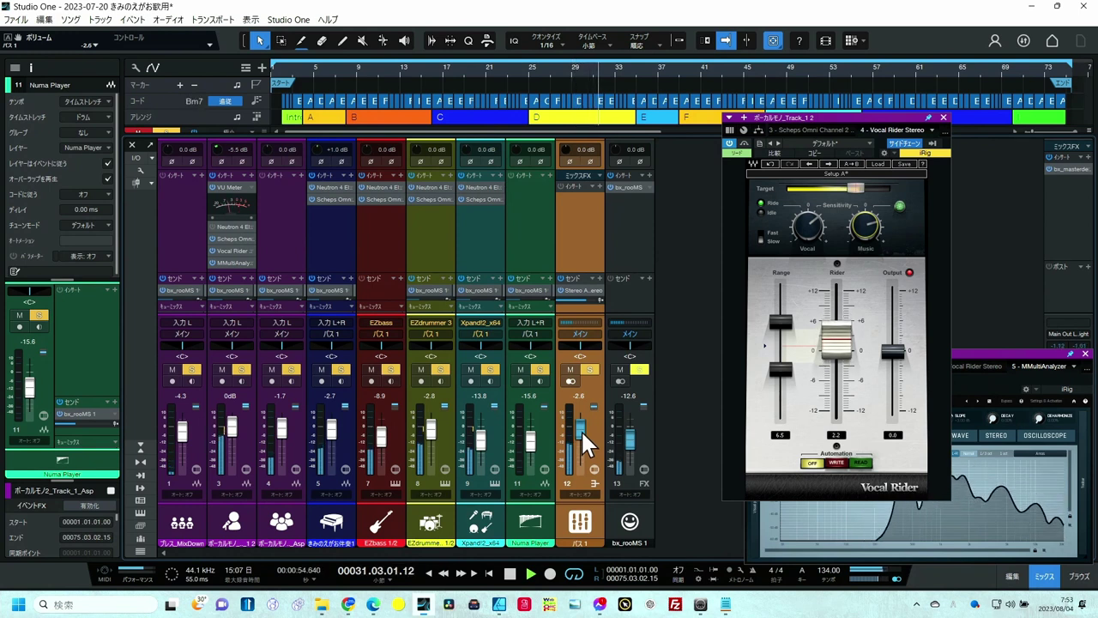
key(space)
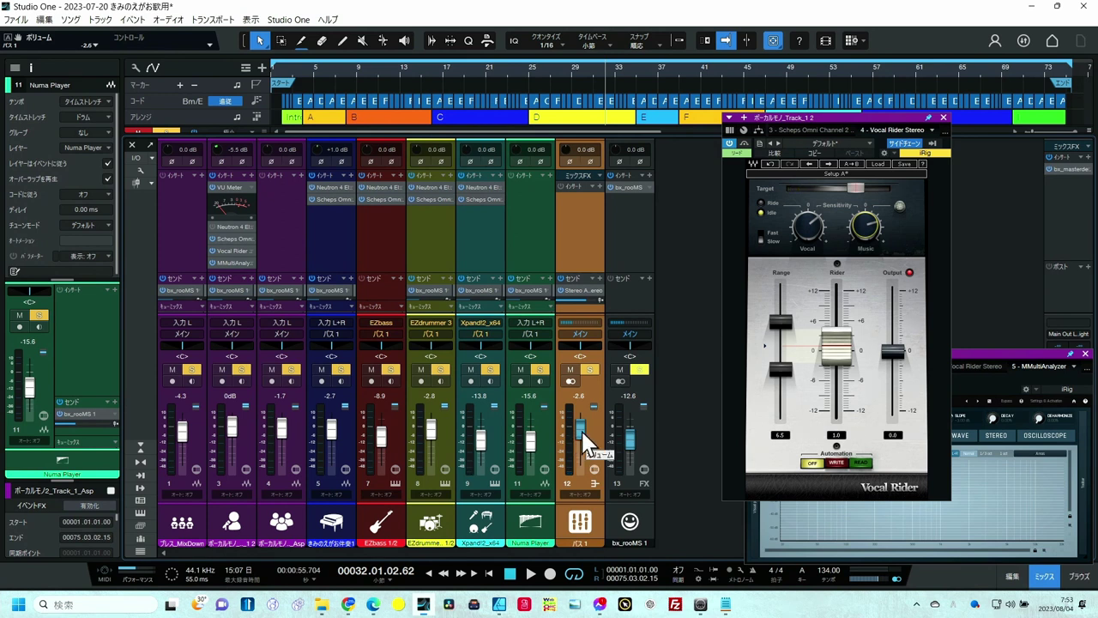
drag(581, 432, 581, 434)
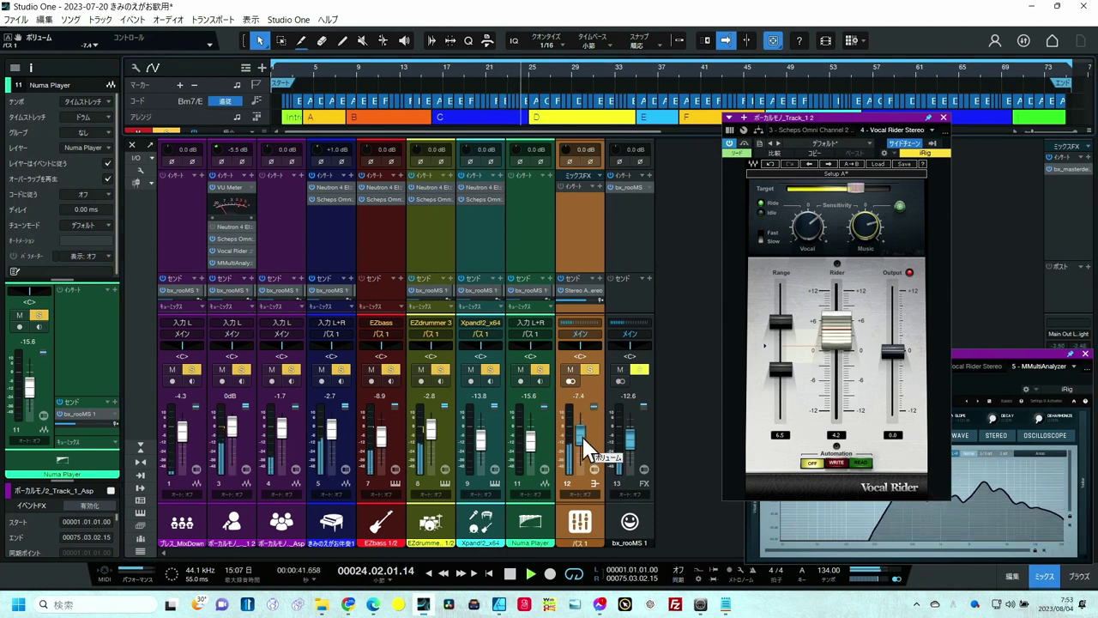
drag(581, 434, 583, 426)
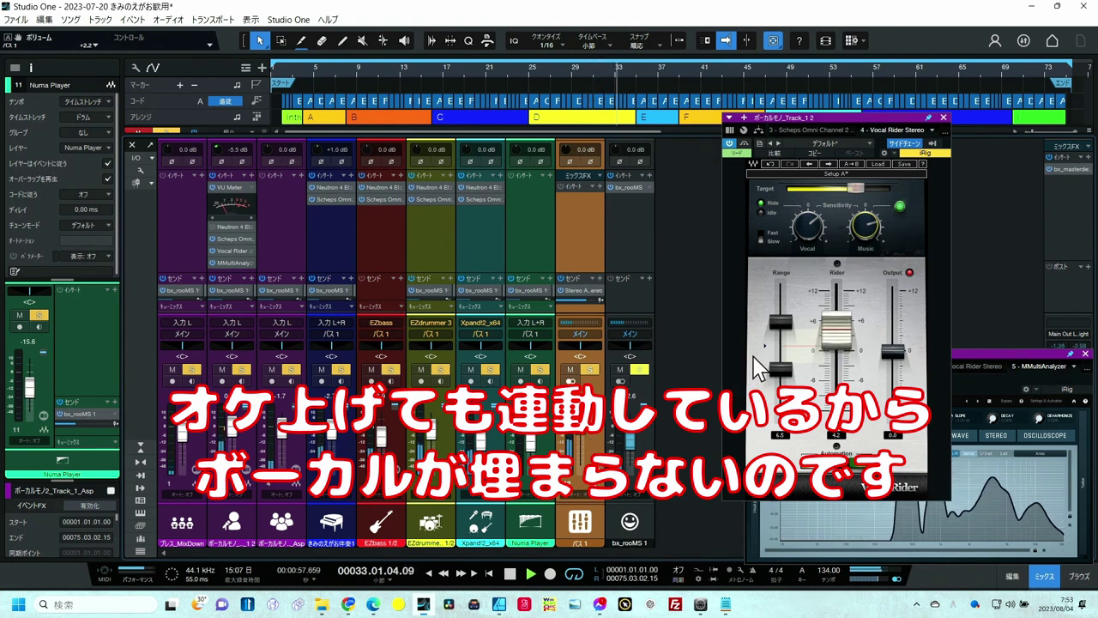
key(space)
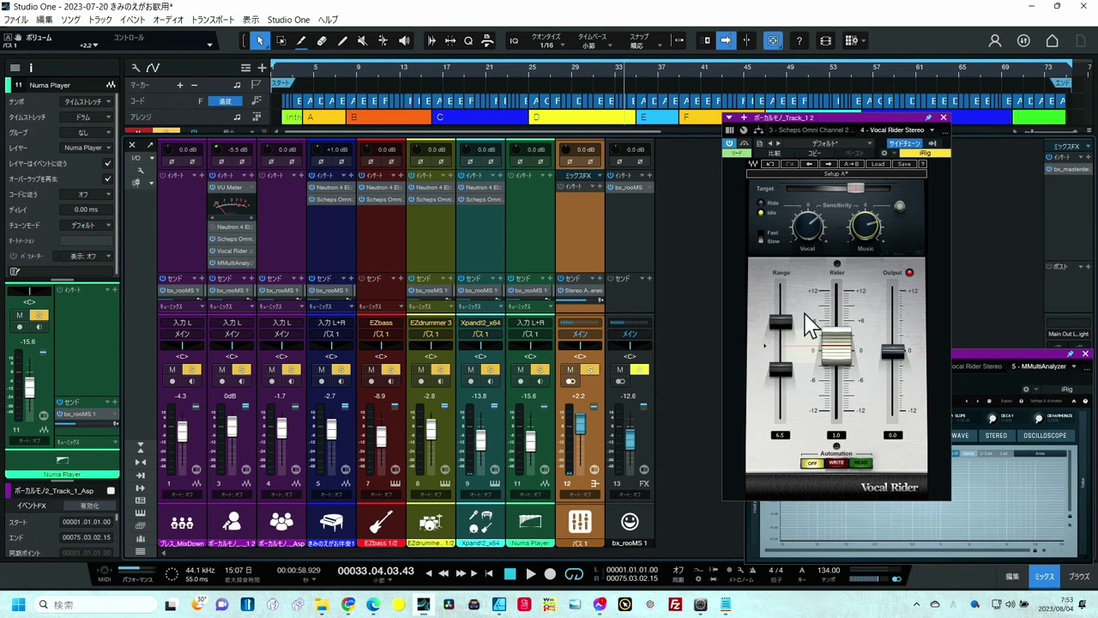
Widen Vocal Rider's range to 10.0 and vary the bus 1 fader between -7.0 and +9.5 dB during playback, ending at -3.1 dB.
mouse_move(787, 321)
drag(787, 326, 787, 307)
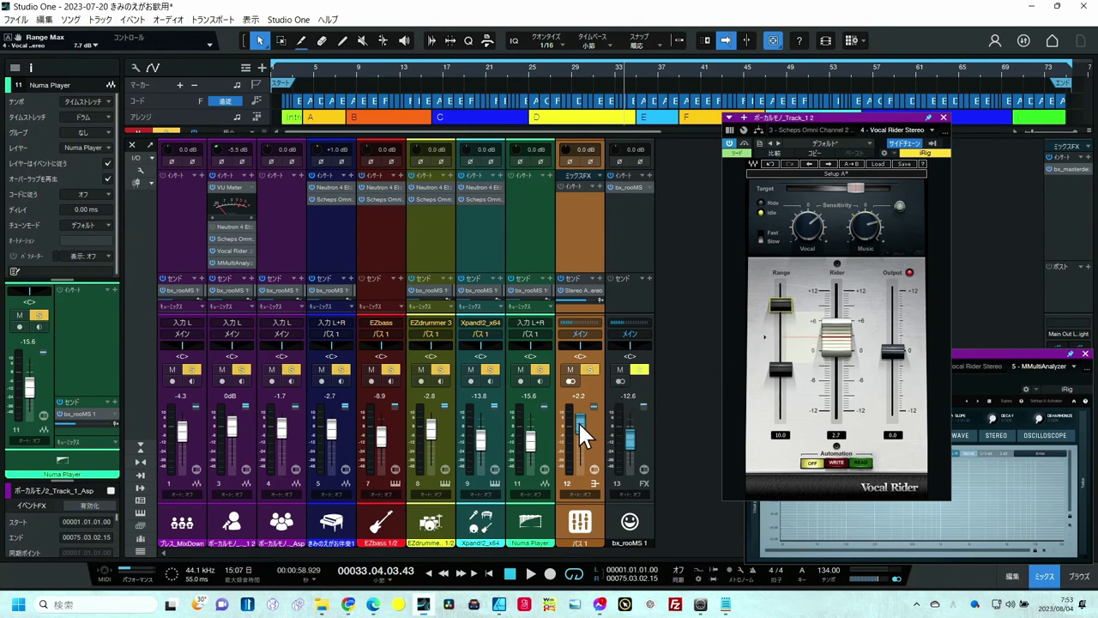
drag(578, 421, 579, 431)
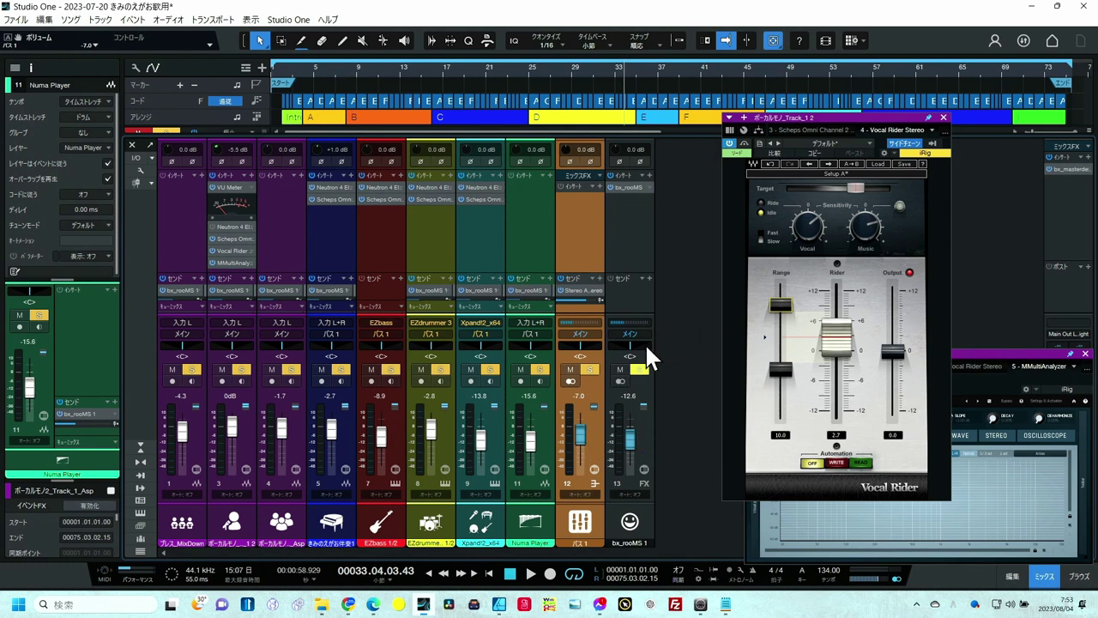
key(space)
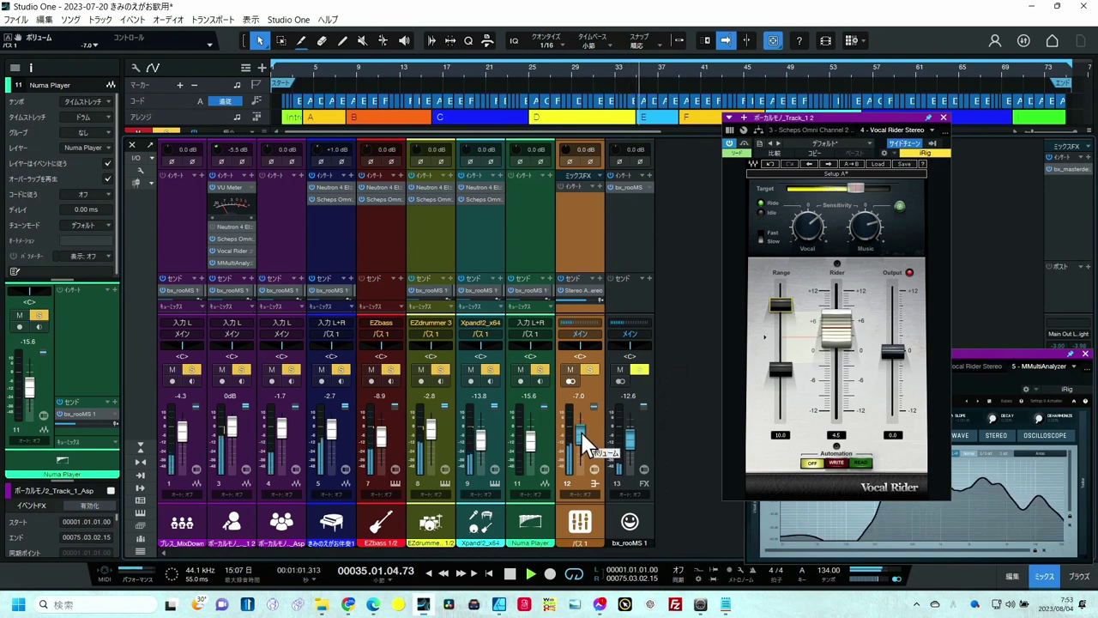
drag(579, 430, 580, 413)
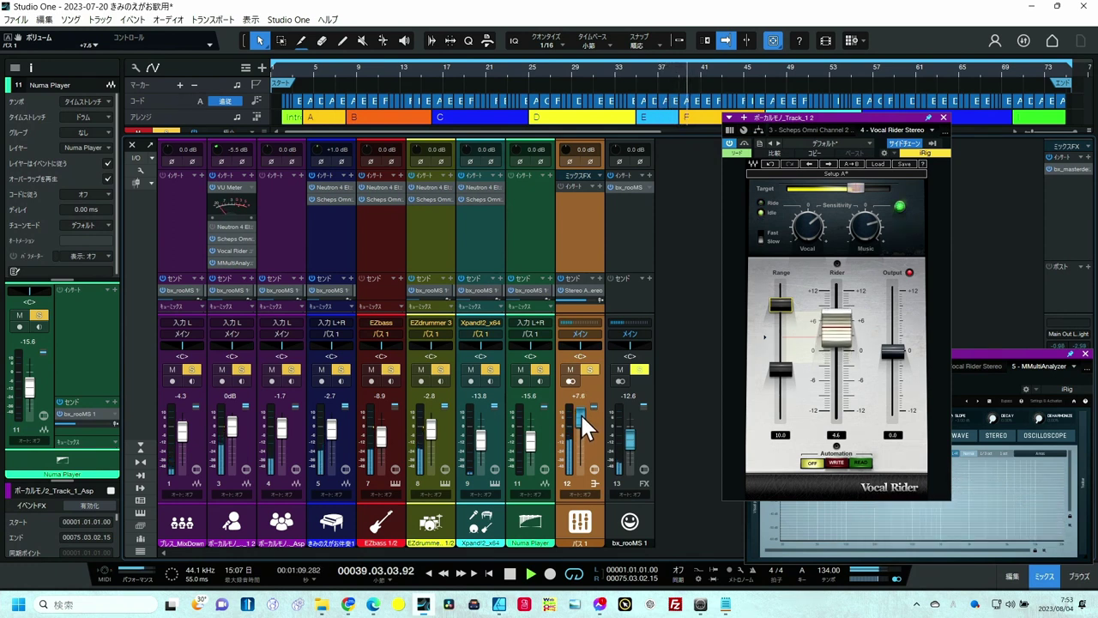
drag(580, 413, 580, 410)
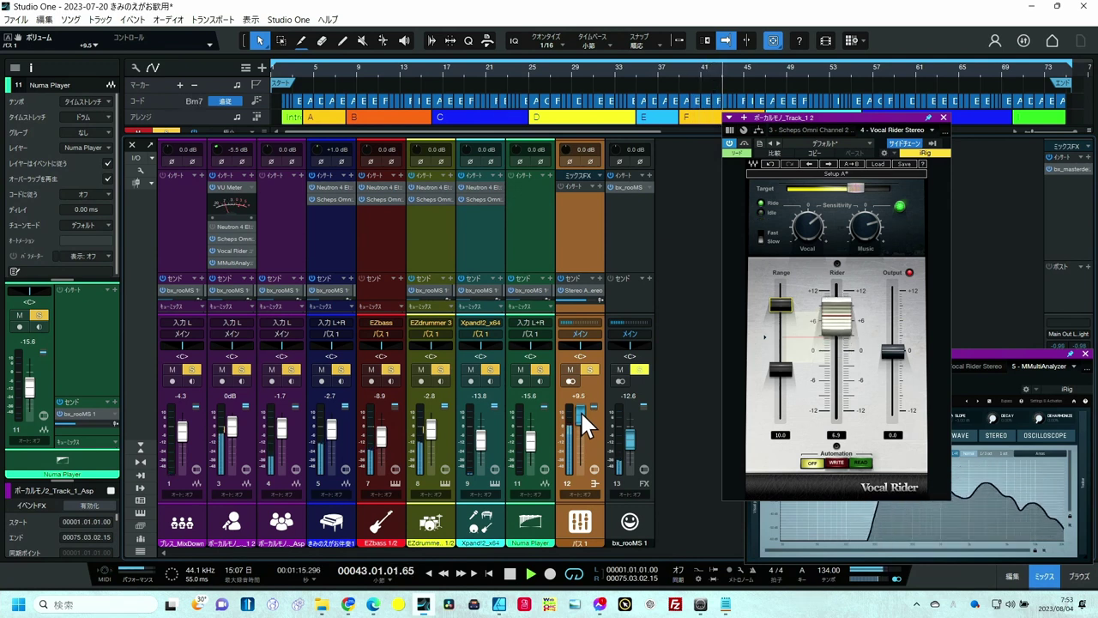
drag(580, 410, 580, 425)
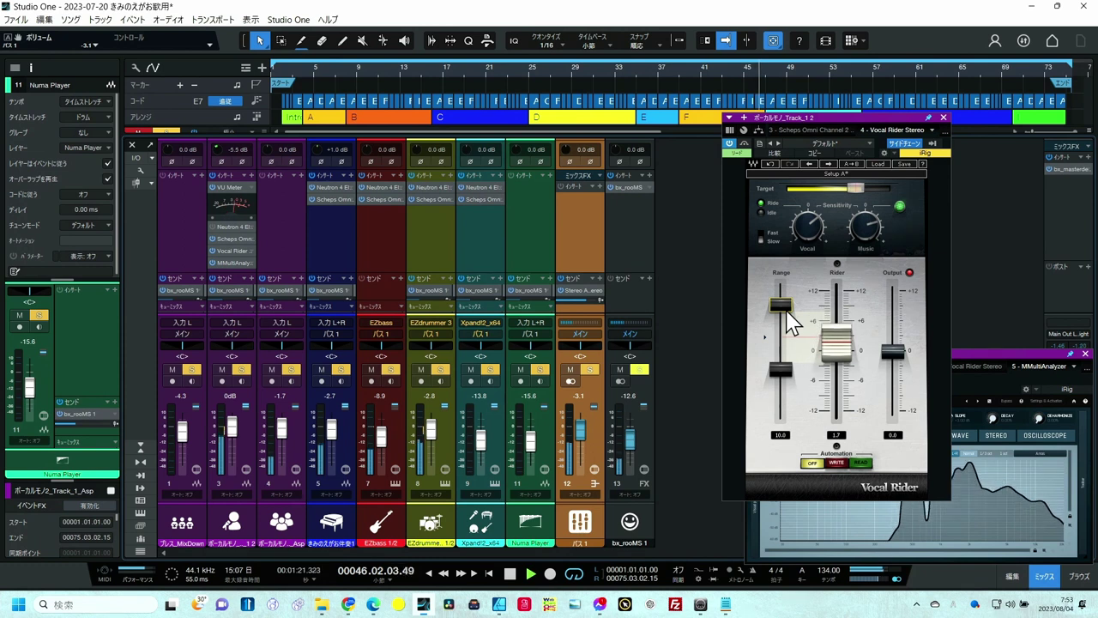
Narrow Vocal Rider's range to 7.9 and switch its automation to Write.
drag(786, 310, 786, 322)
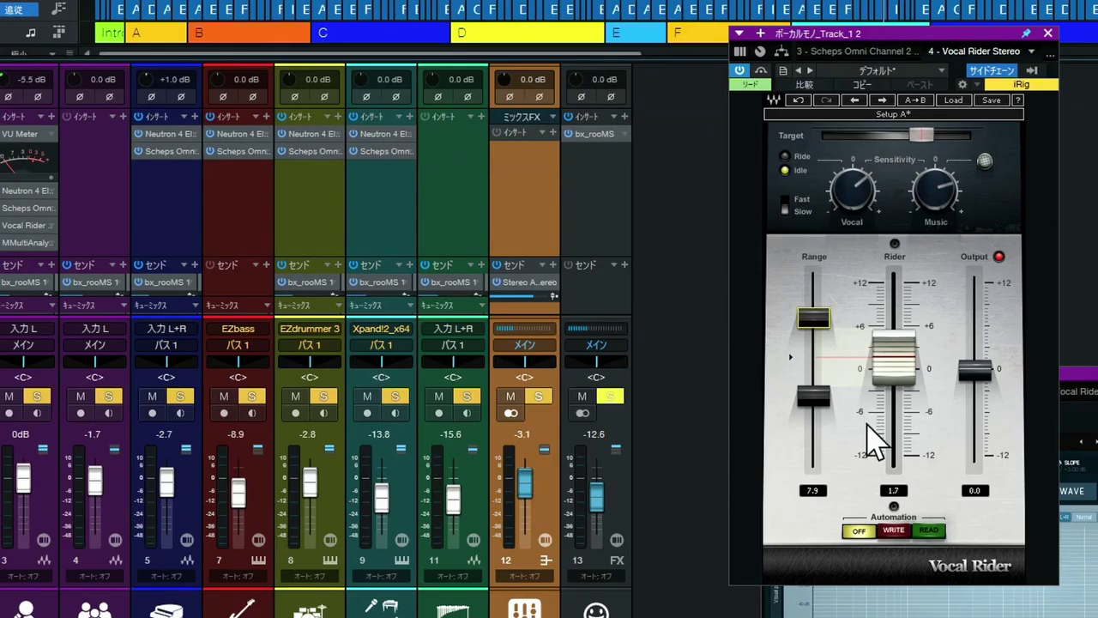
click(893, 531)
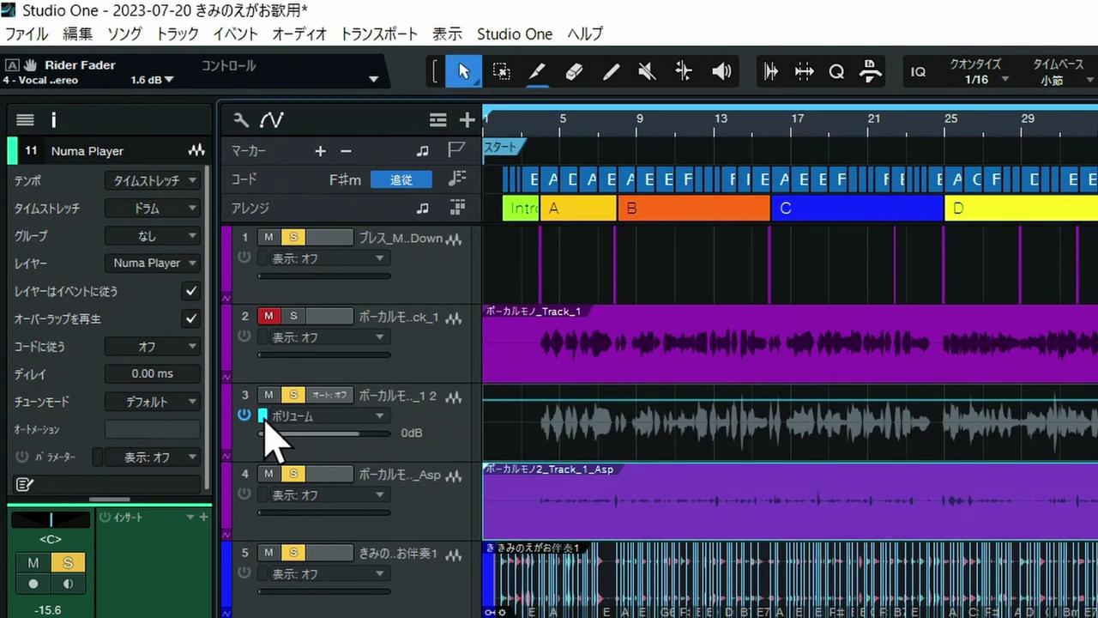
Remove the volume and pan automation parameters from lead vocal track 3.
click(380, 416)
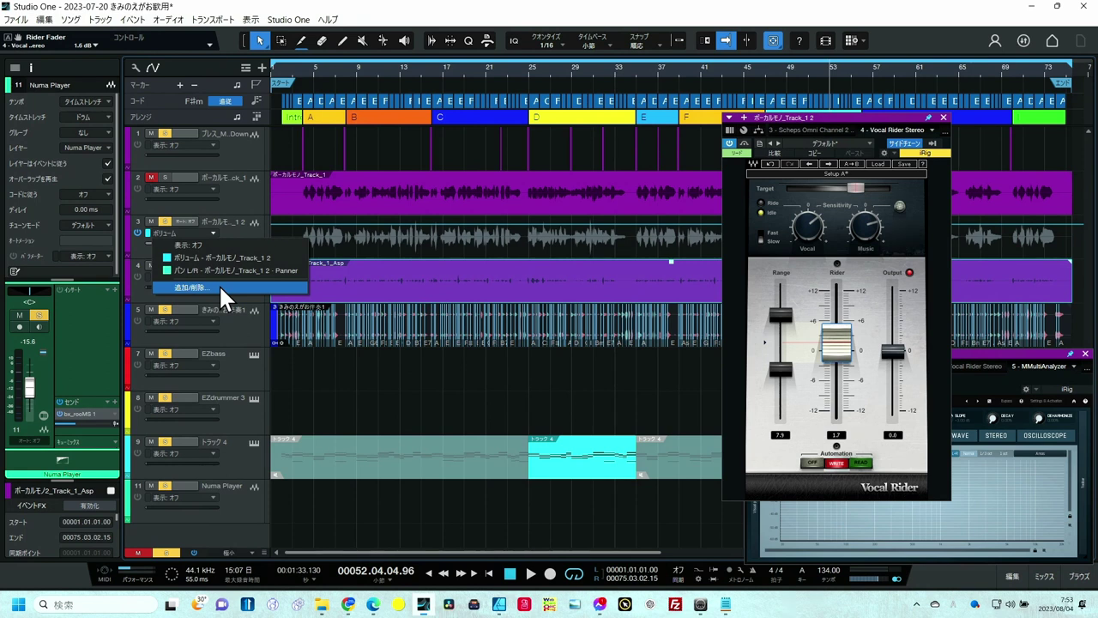
click(219, 286)
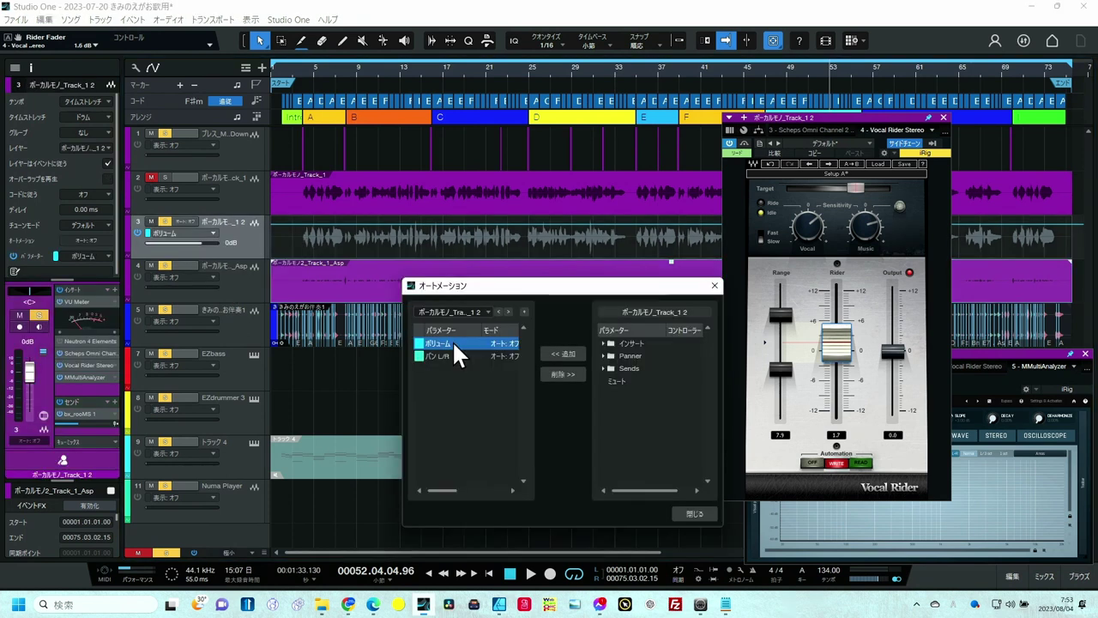
click(562, 372)
click(496, 346)
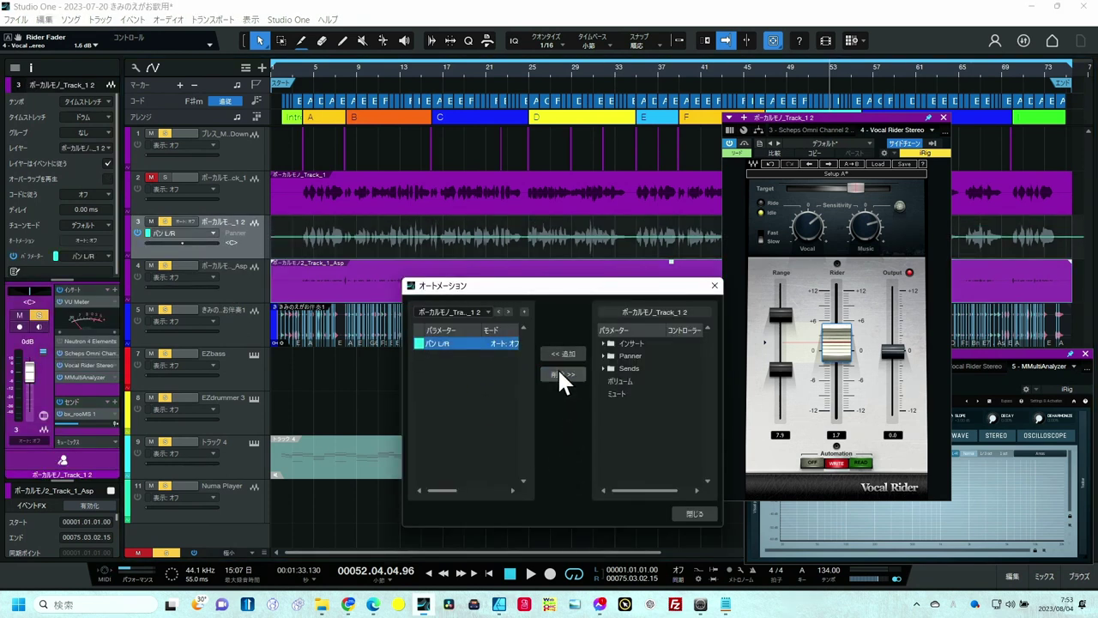
click(559, 374)
click(694, 512)
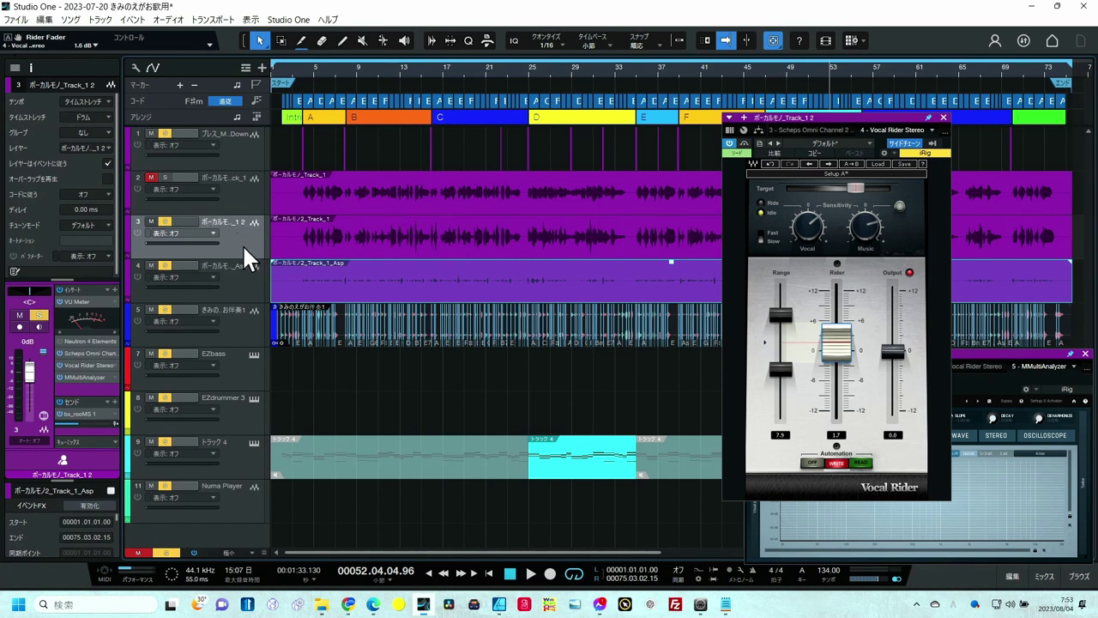
Show Vocal Rider's Rider Fader as track 3's automation parameter and set the mode to Write to record it during playback.
drag(18, 38, 227, 238)
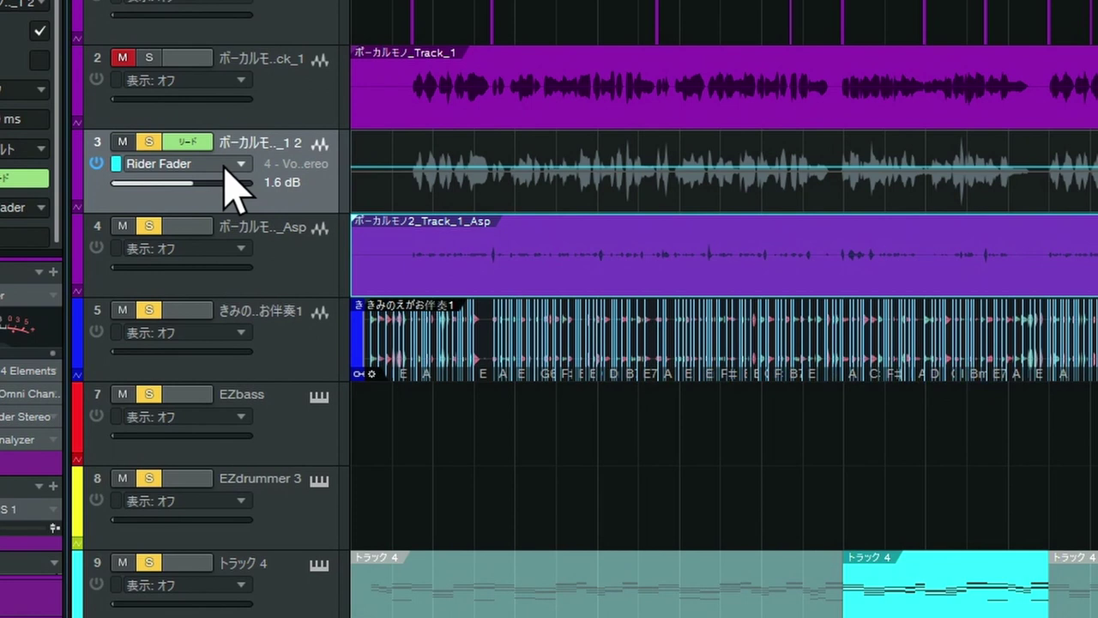
click(203, 146)
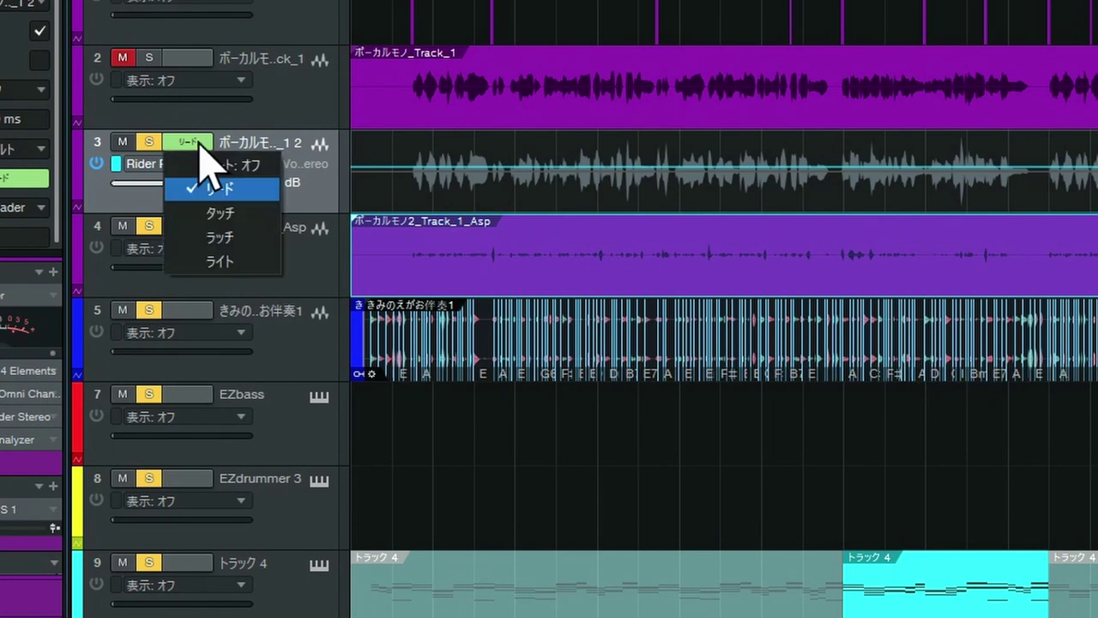
click(219, 259)
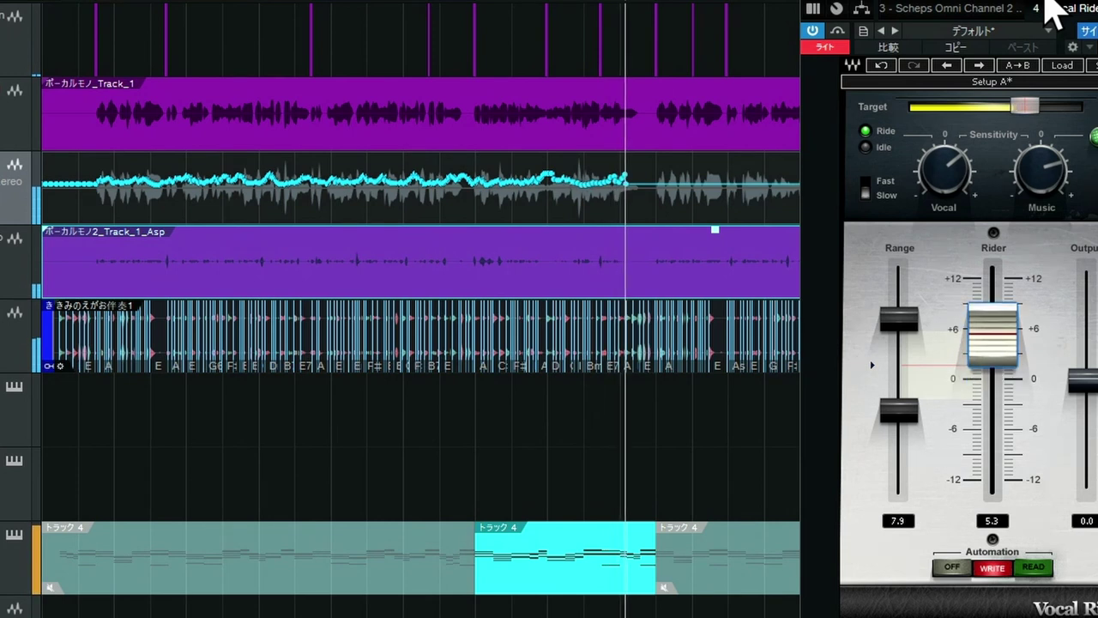
Stop the Rider Fader recording at the song's end and set both track 3's and Vocal Rider's automation to Read.
drag(1054, 12, 293, 65)
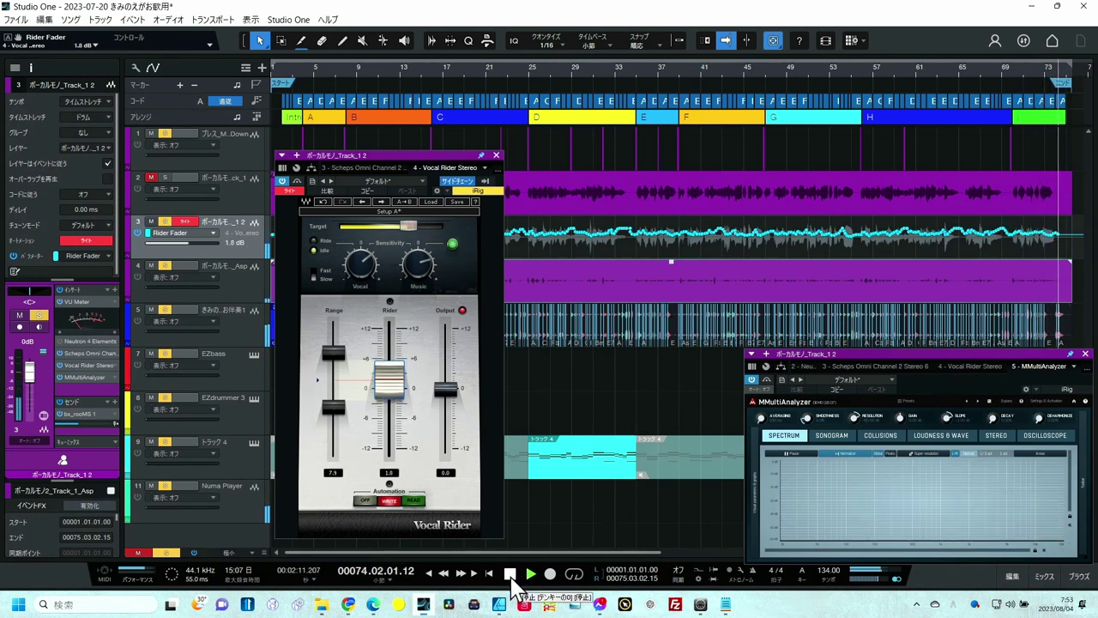
click(512, 584)
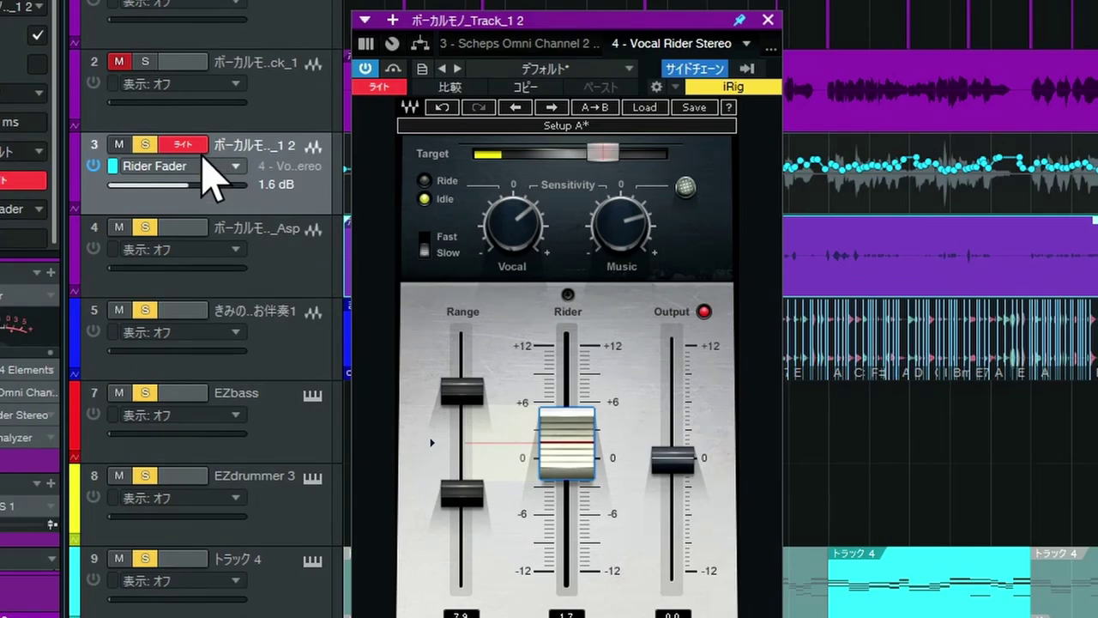
click(185, 144)
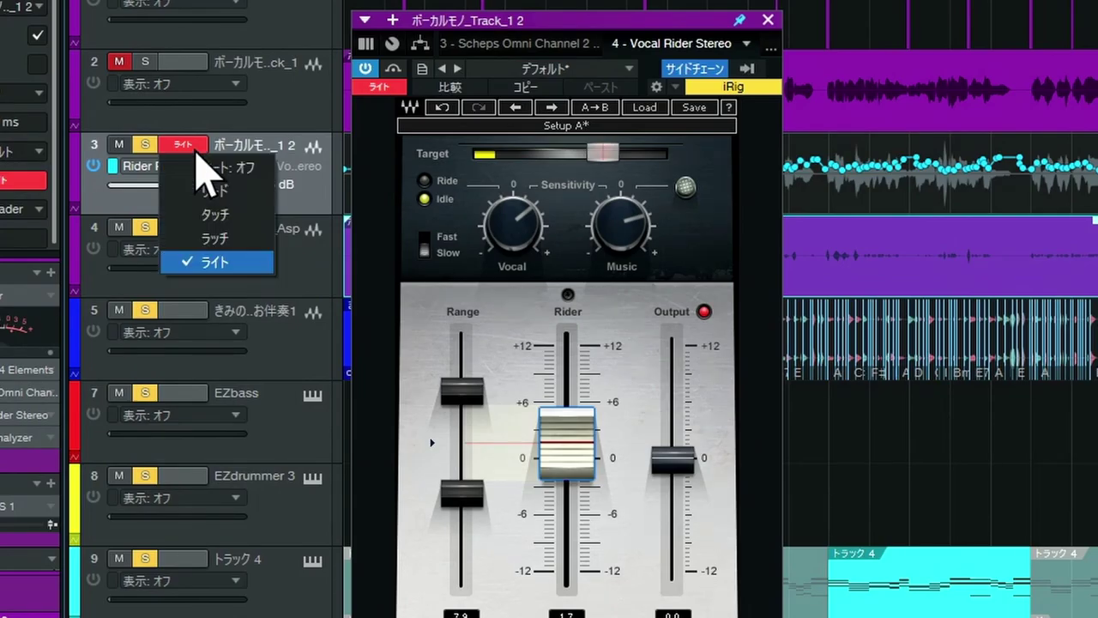
click(199, 186)
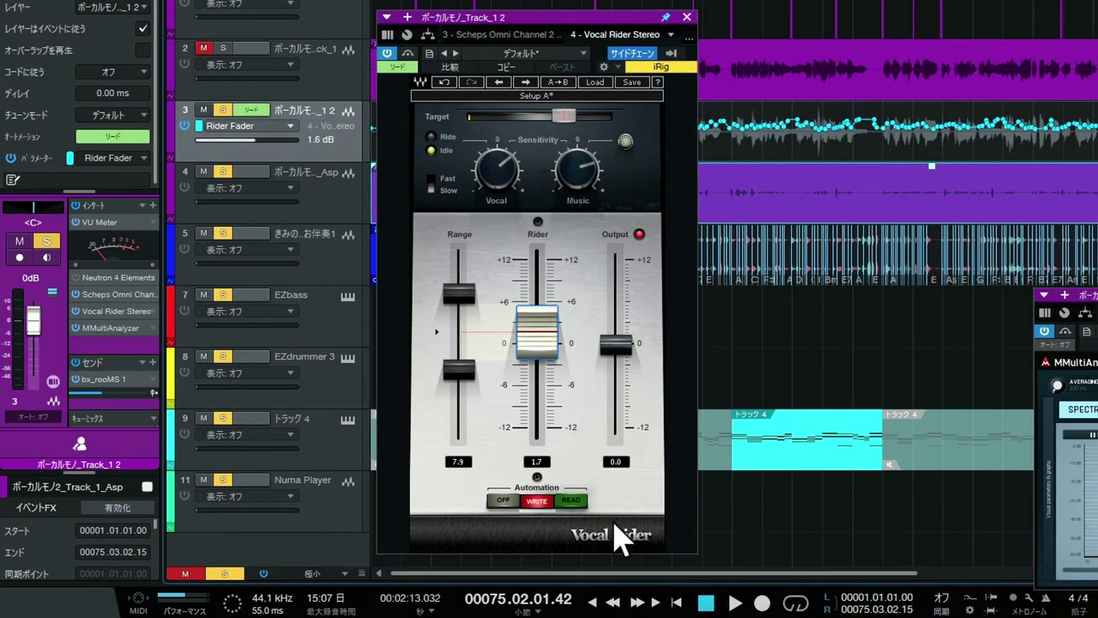
click(568, 501)
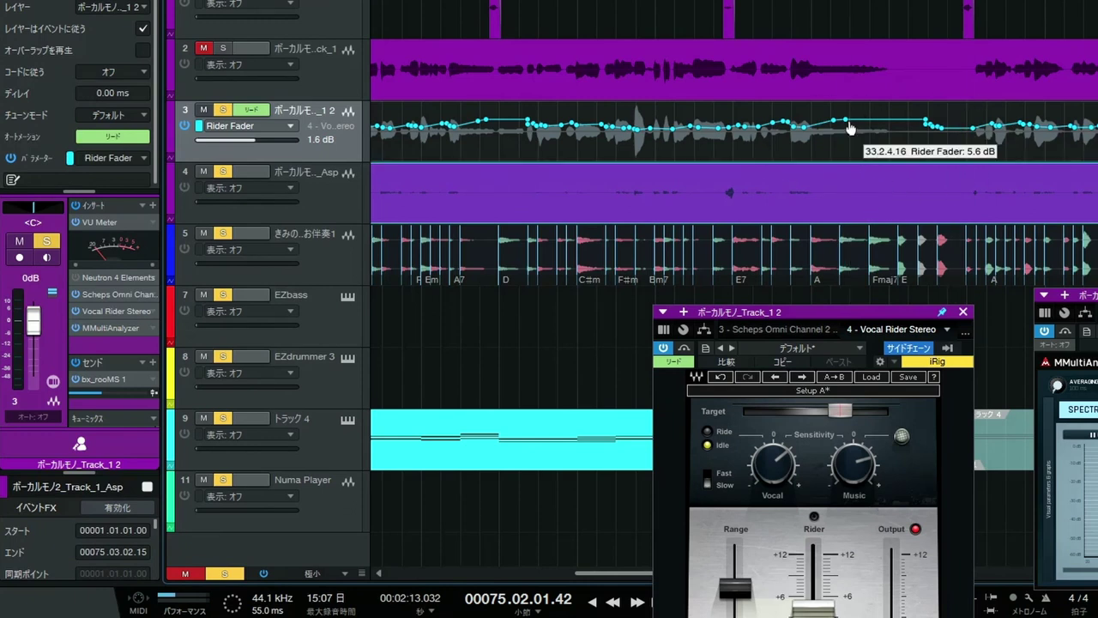
Lower the plateau in track 3's Rider Fader automation between bars 33 and 34.
drag(847, 125, 894, 129)
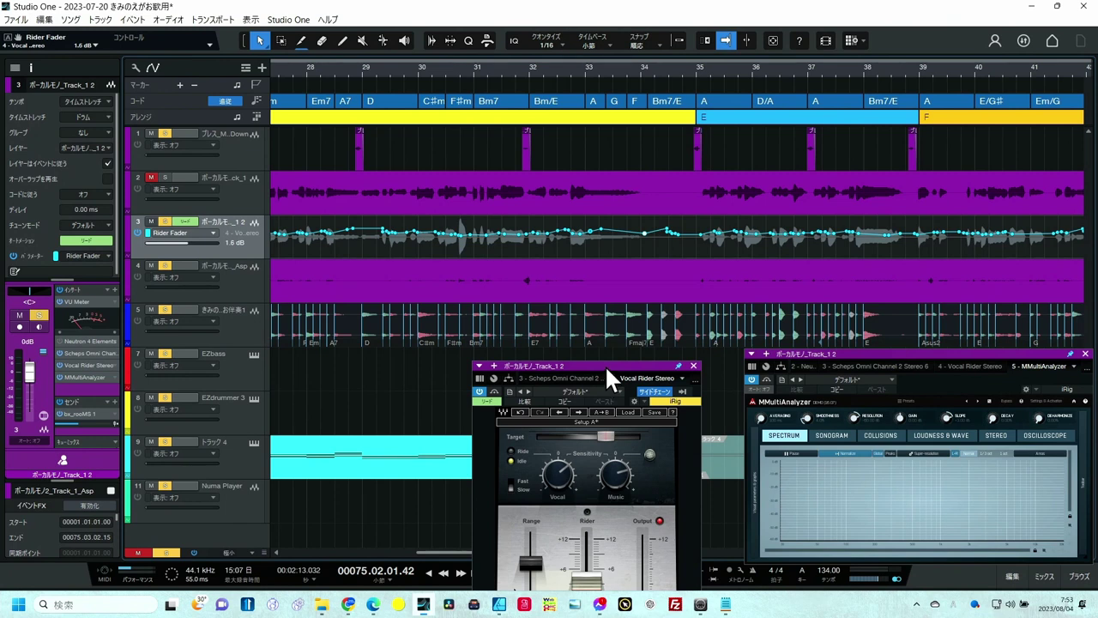
drag(605, 364, 815, 136)
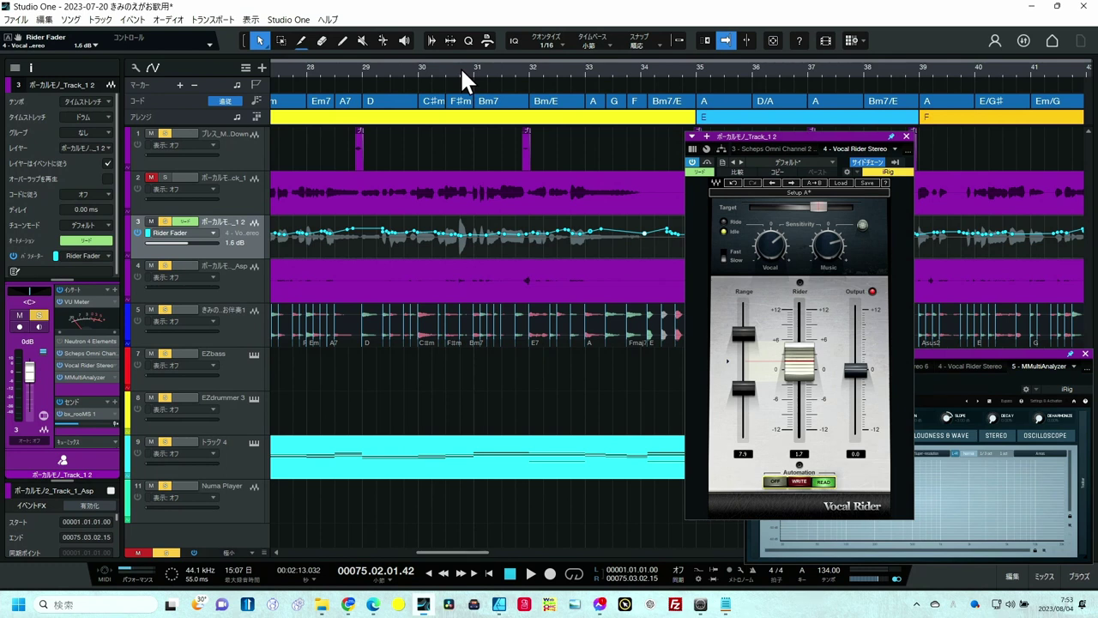
drag(463, 79, 473, 26)
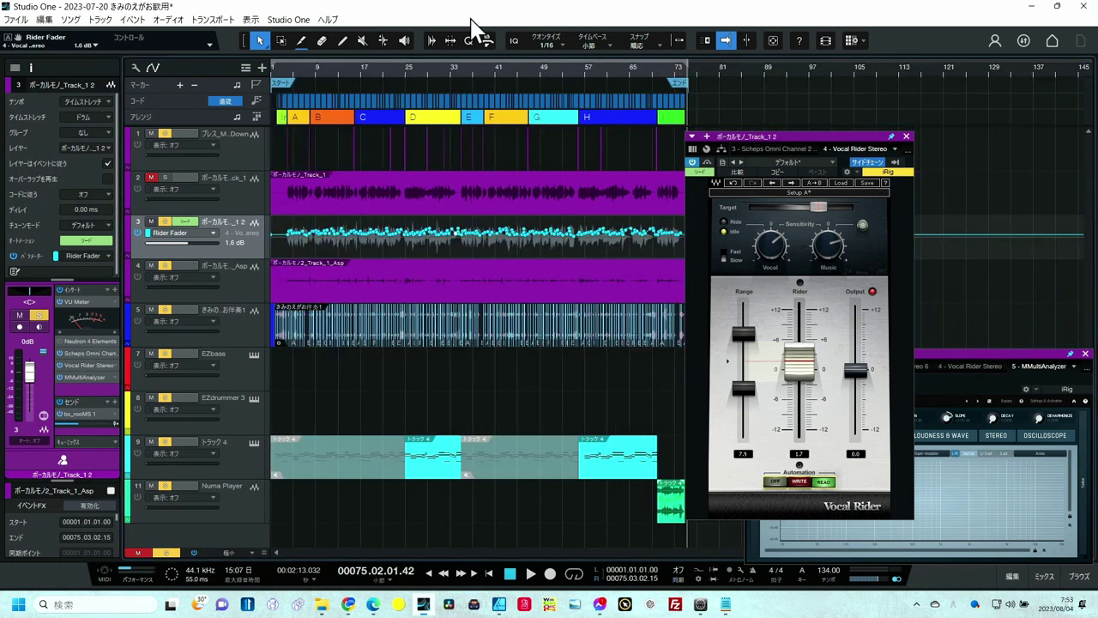
Play the song from near its start and lower Vocal Rider's output to -1.5 dB during playback.
click(289, 80)
key(space)
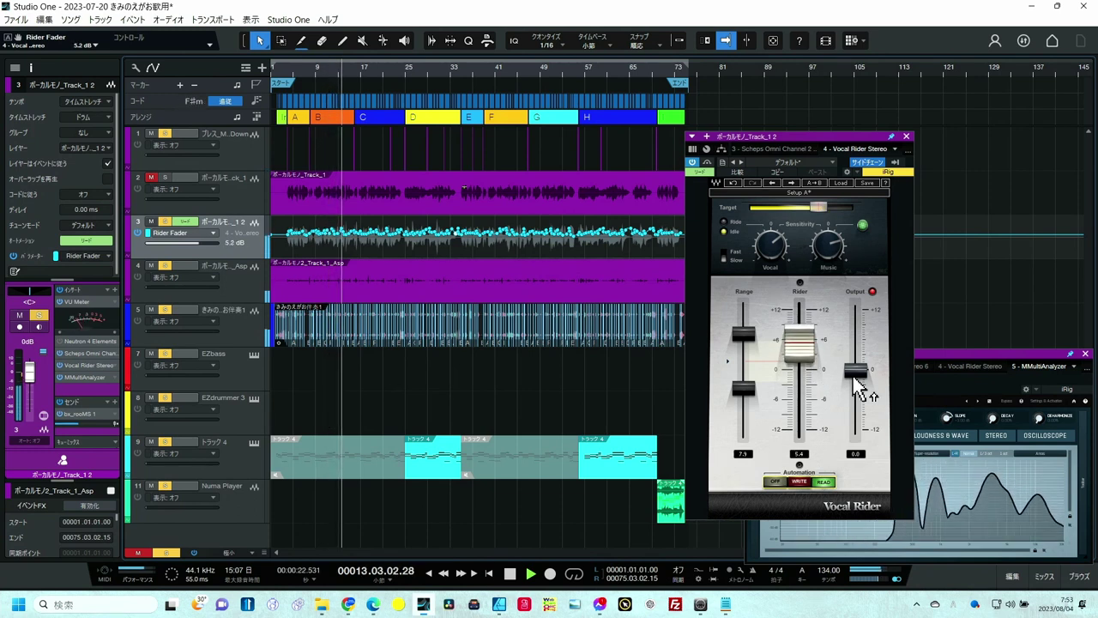
drag(857, 375, 857, 386)
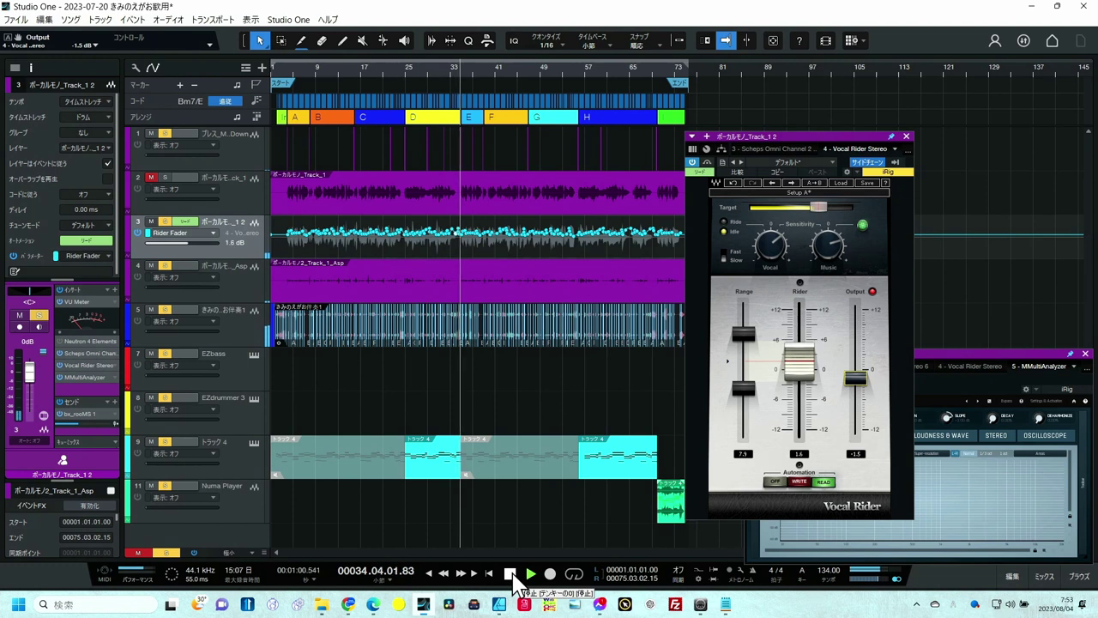
click(512, 578)
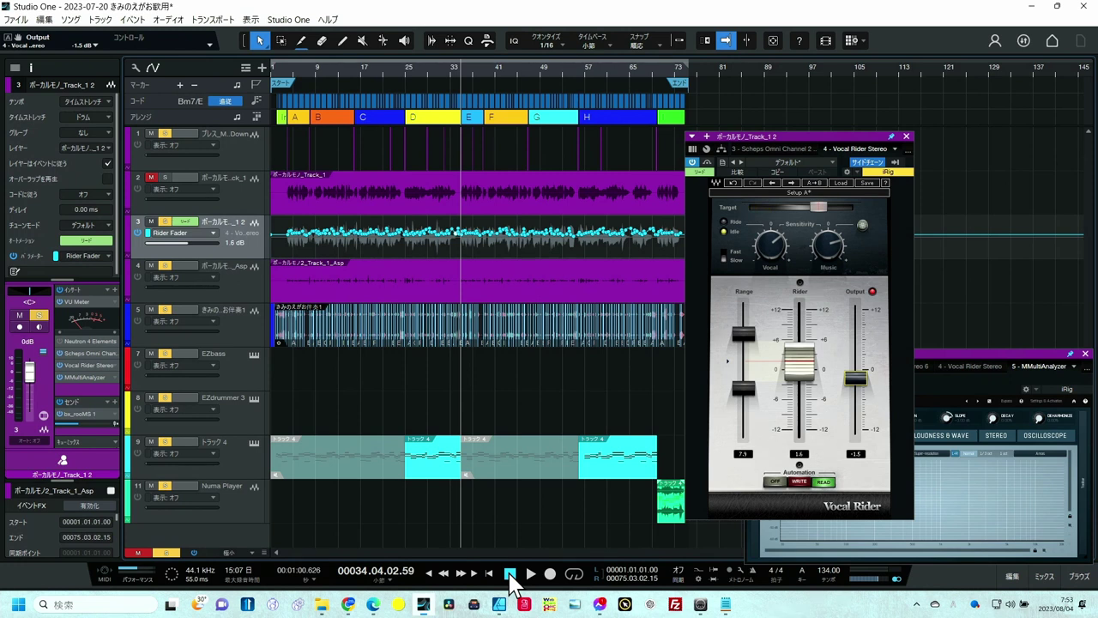
Show the mixer, pull the bus 1 fader fully down and audition the vocals without the backing from bar 25.
key(F3)
click(408, 78)
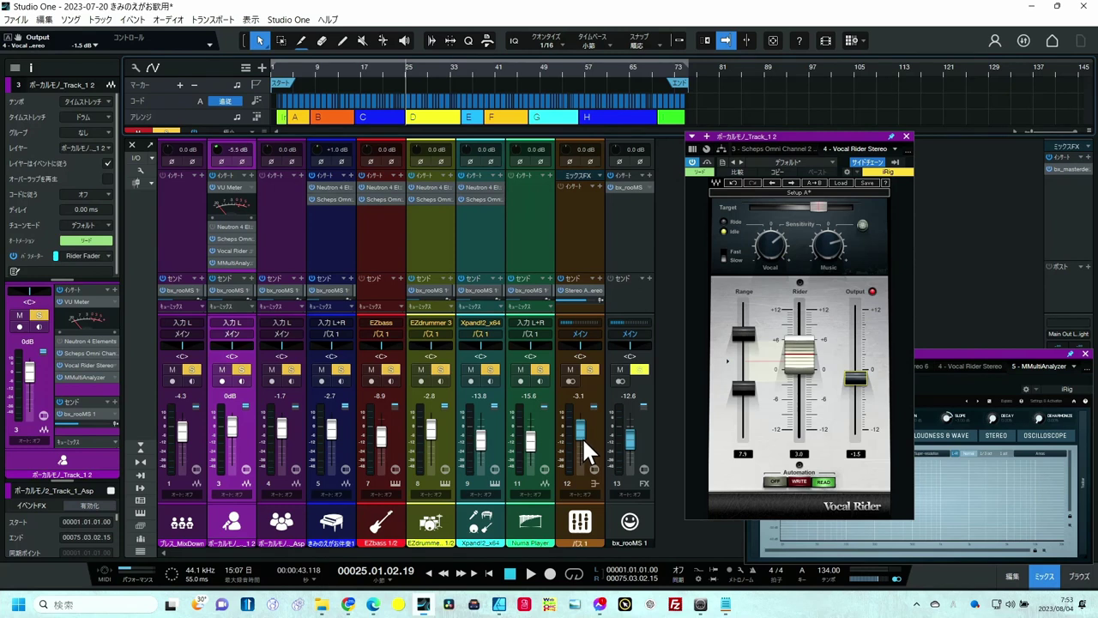
drag(579, 430, 578, 477)
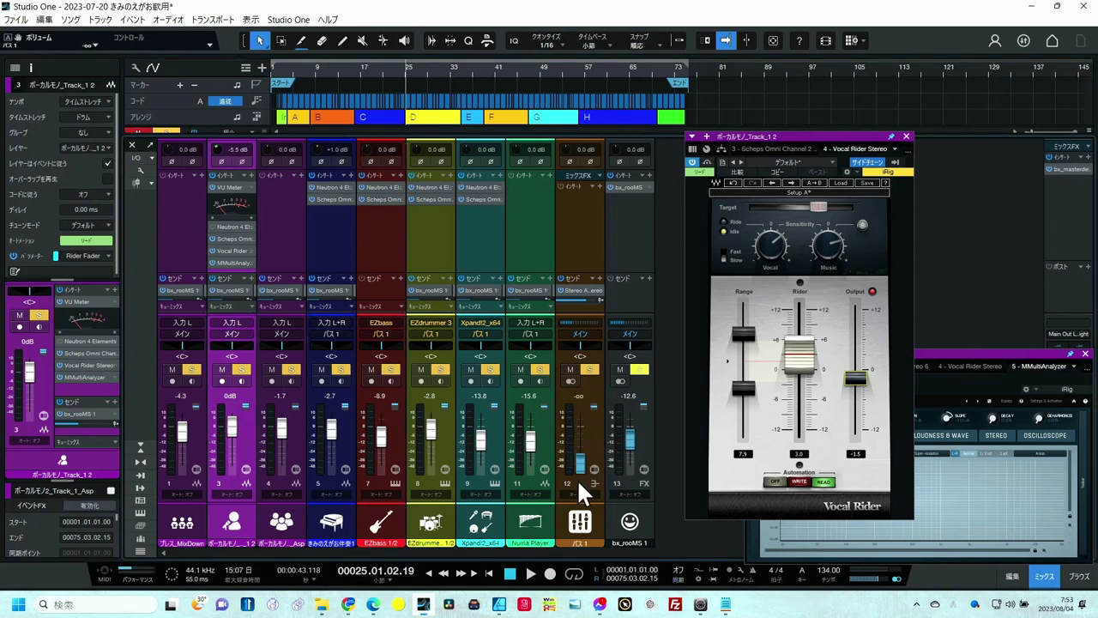
key(space)
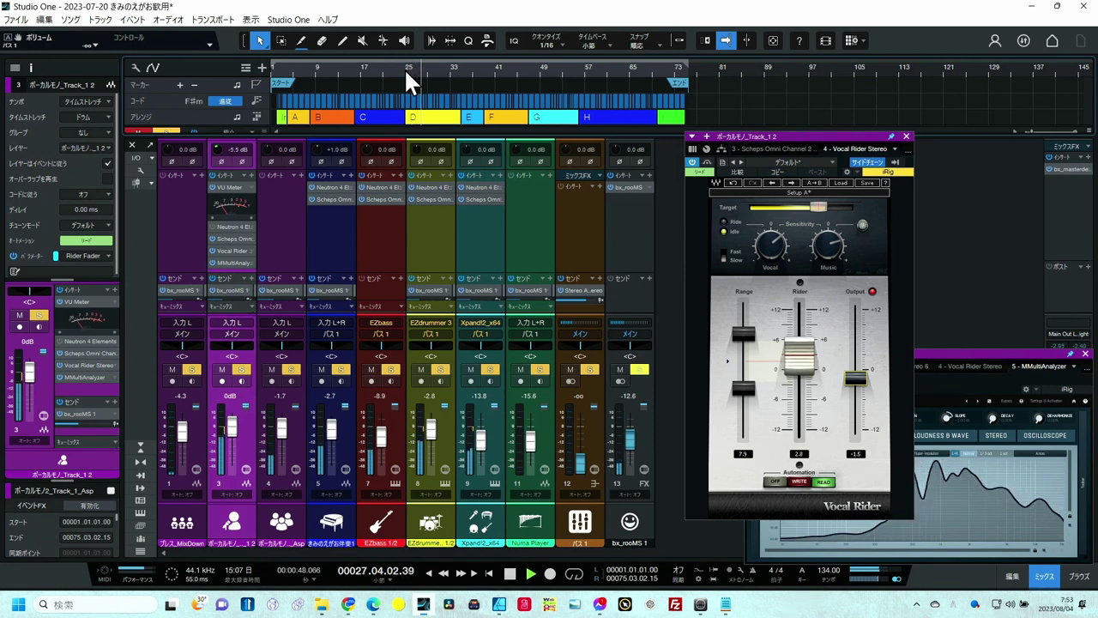
key(space)
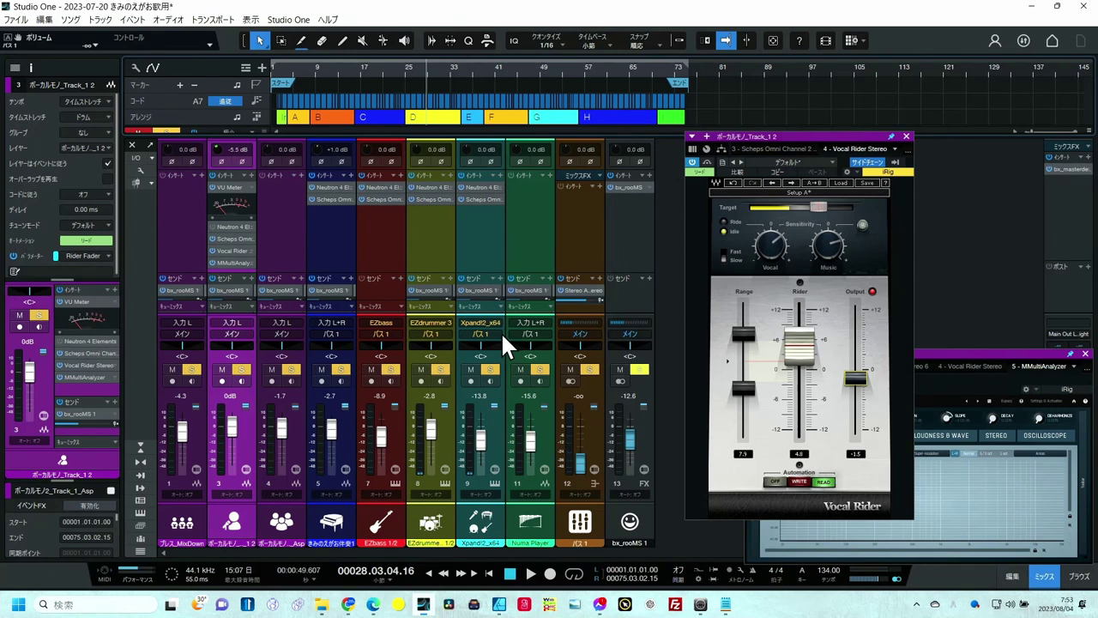
key(space)
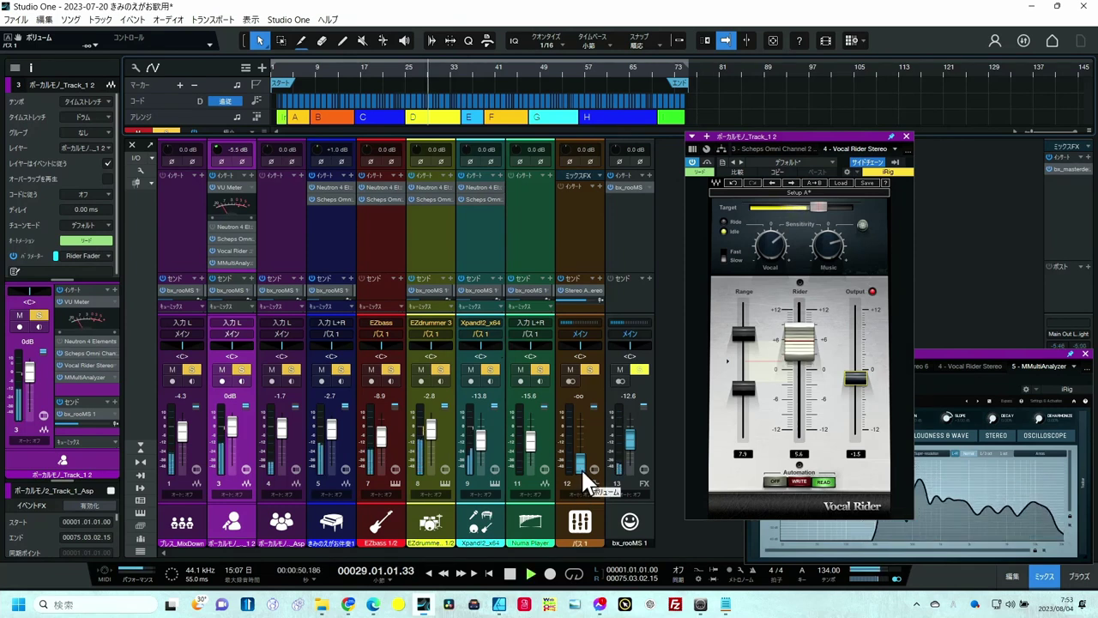
Raise bus 1 to -4.1 dB and the bx_rooMS 1 reverb channel to -7.9 dB during playback.
drag(581, 469, 581, 435)
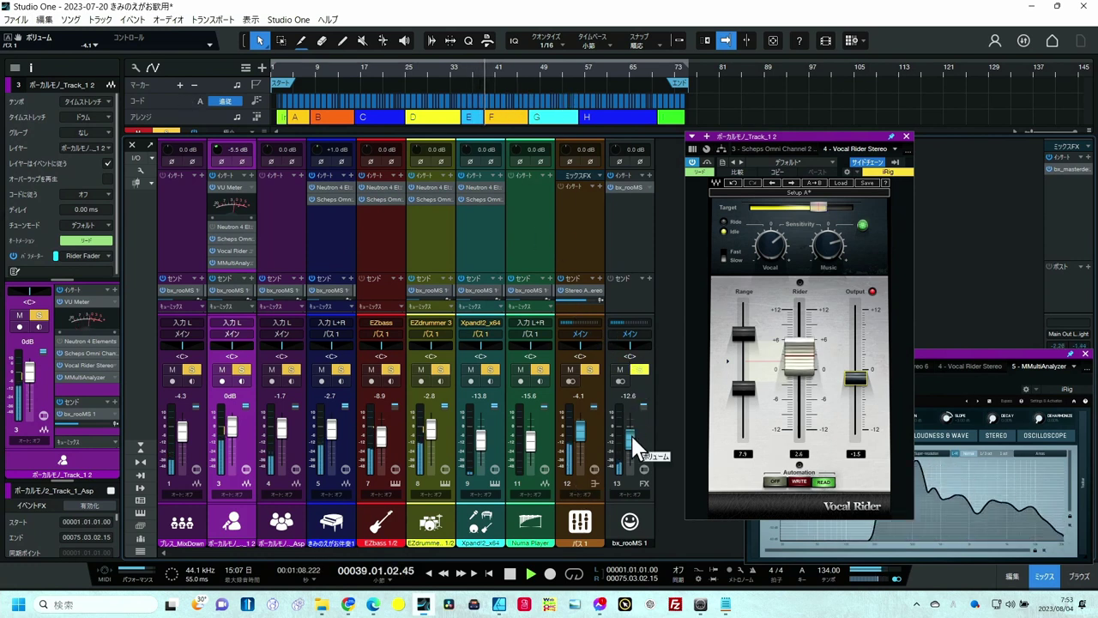
drag(630, 433, 630, 428)
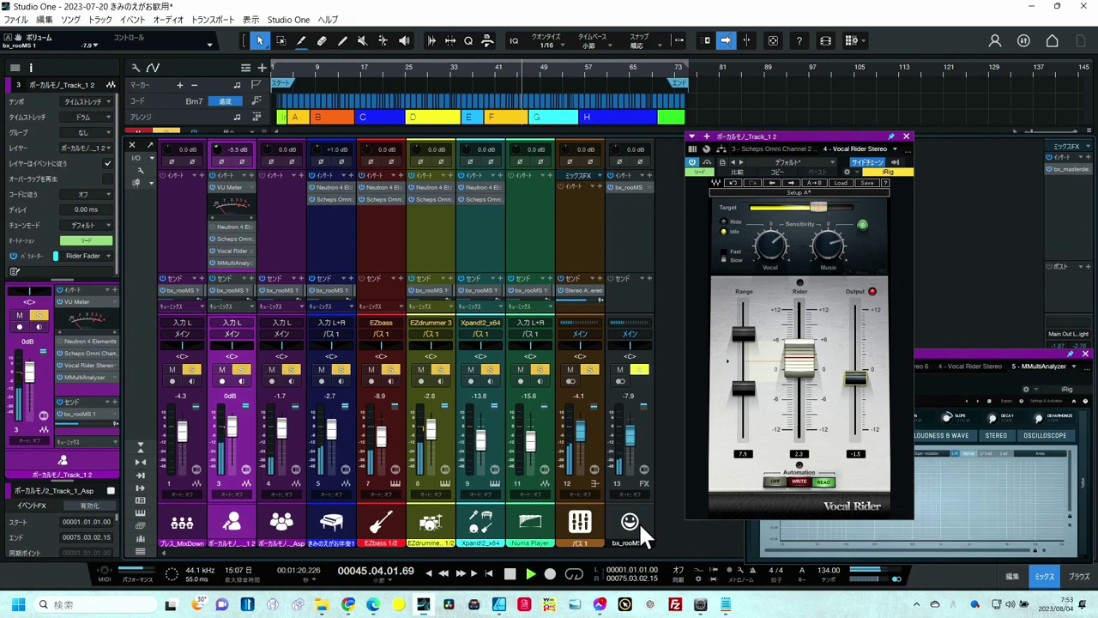
key(space)
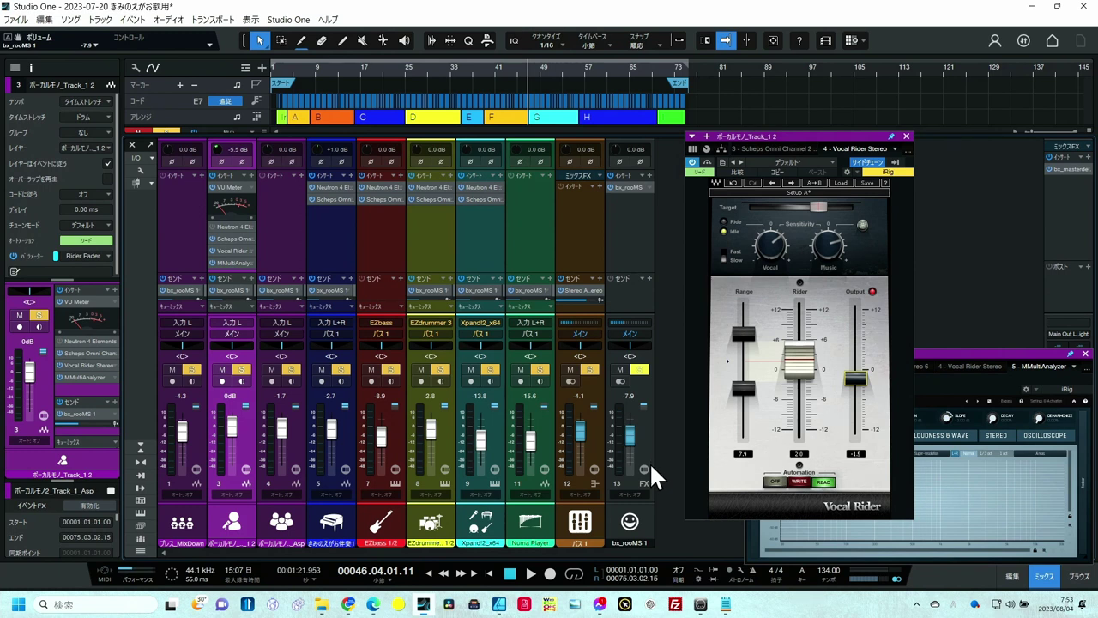
Enable band 1 of the DS² de-esser in the lead vocal's Scheps Omni Channel 2 and raise its frequency to about 6908 Hz.
click(231, 237)
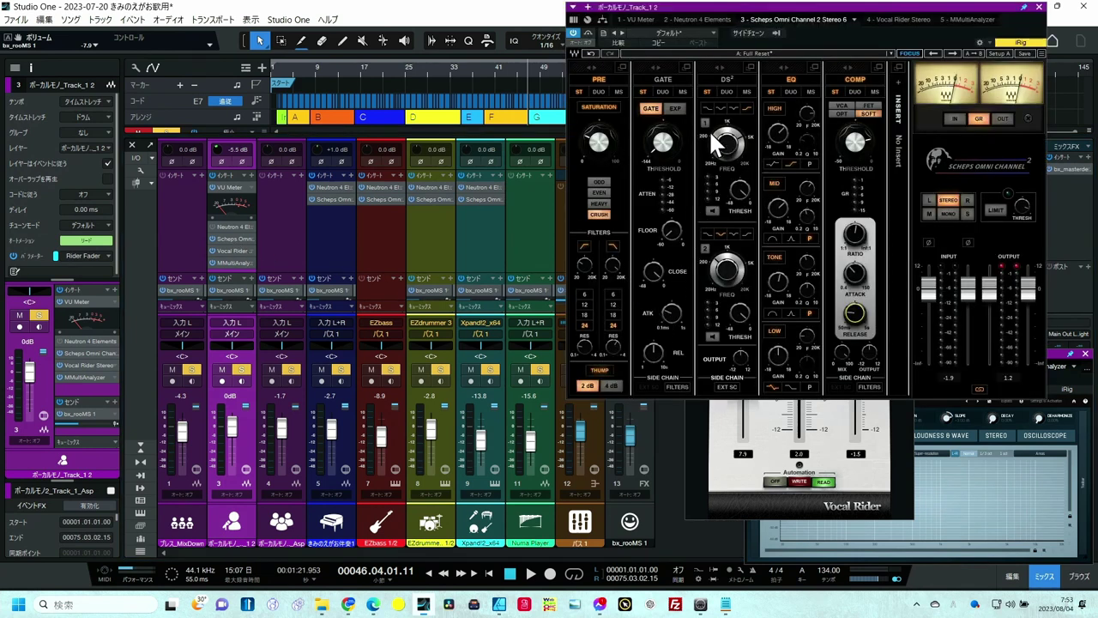
click(723, 79)
click(747, 154)
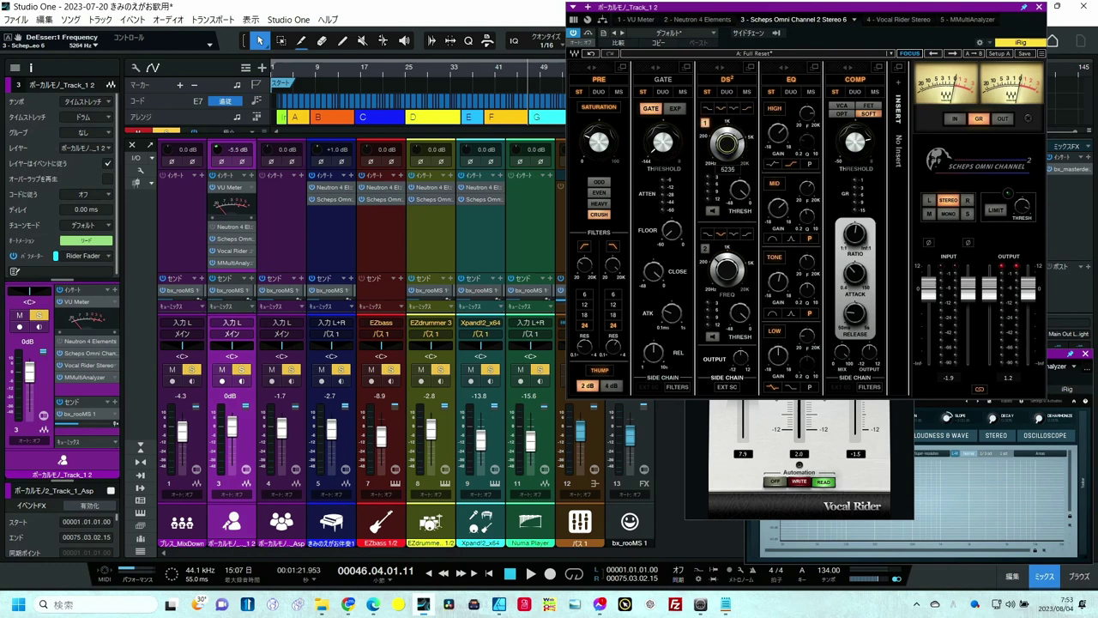
drag(728, 144, 727, 140)
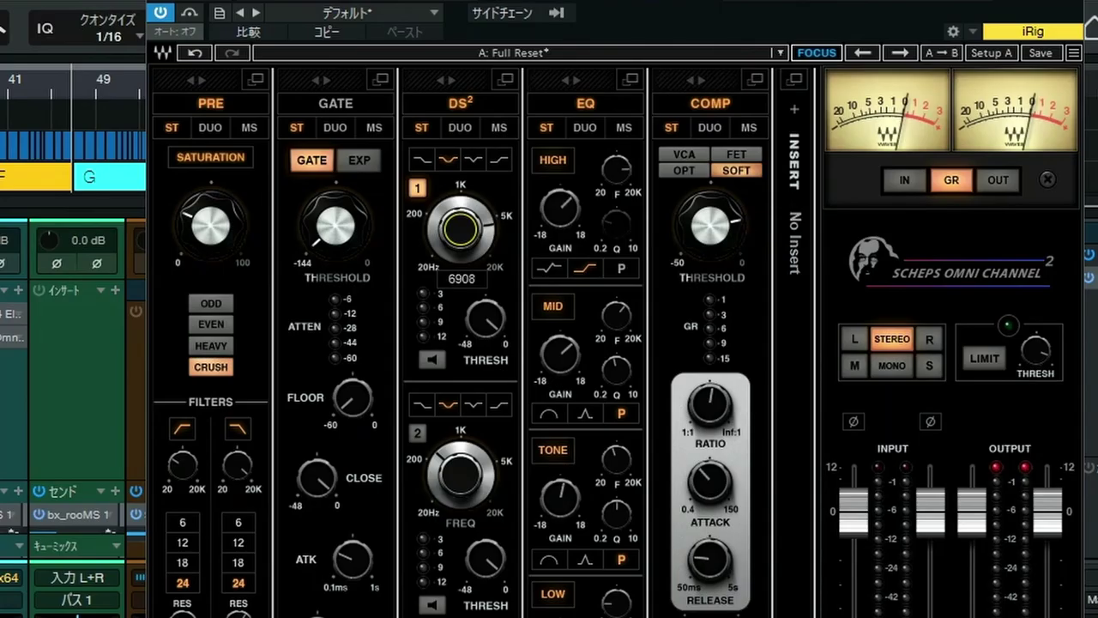
drag(460, 230, 461, 221)
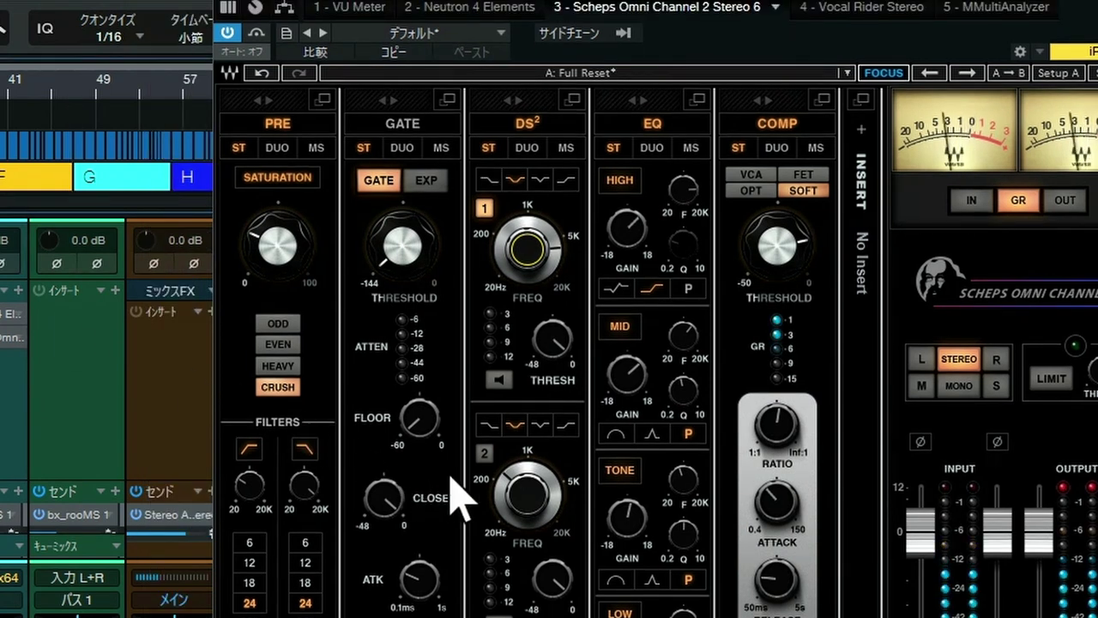
Monitor DS² band 1 to fine-tune its frequency, switch it to the third filter shape and lower its threshold.
click(498, 384)
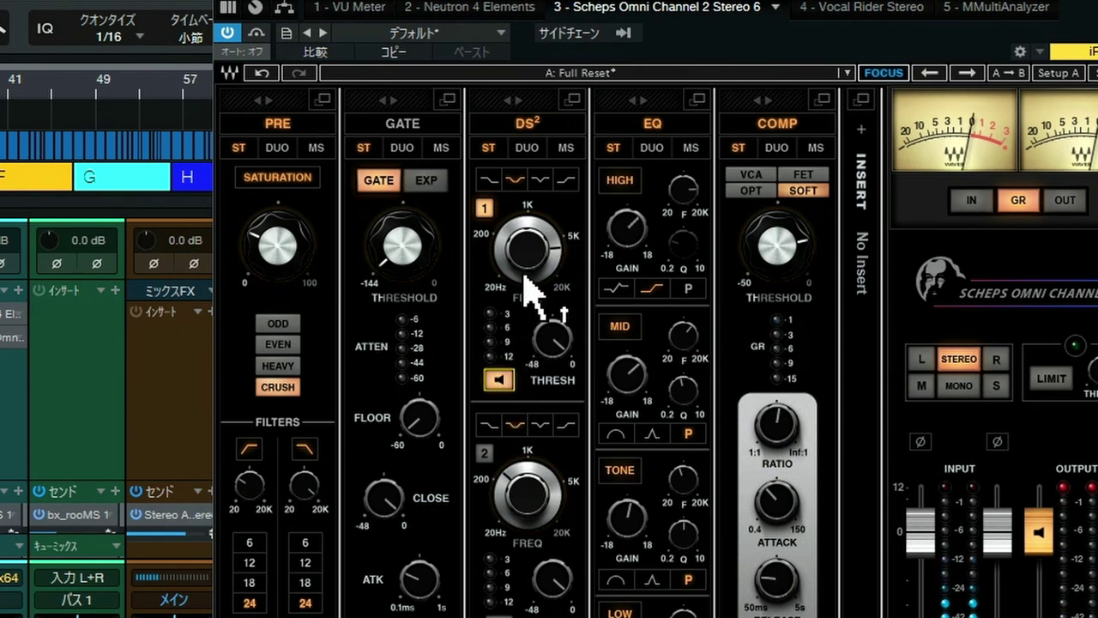
mouse_move(527, 250)
mouse_down()
mouse_move(527, 307)
mouse_move(526, 255)
mouse_up()
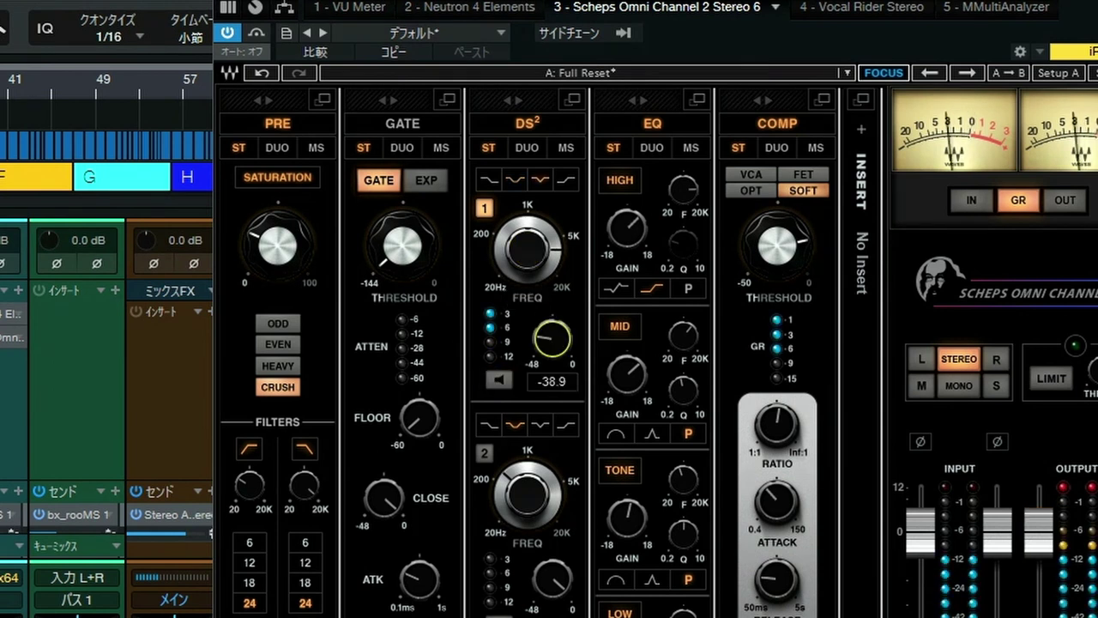
drag(552, 338, 558, 355)
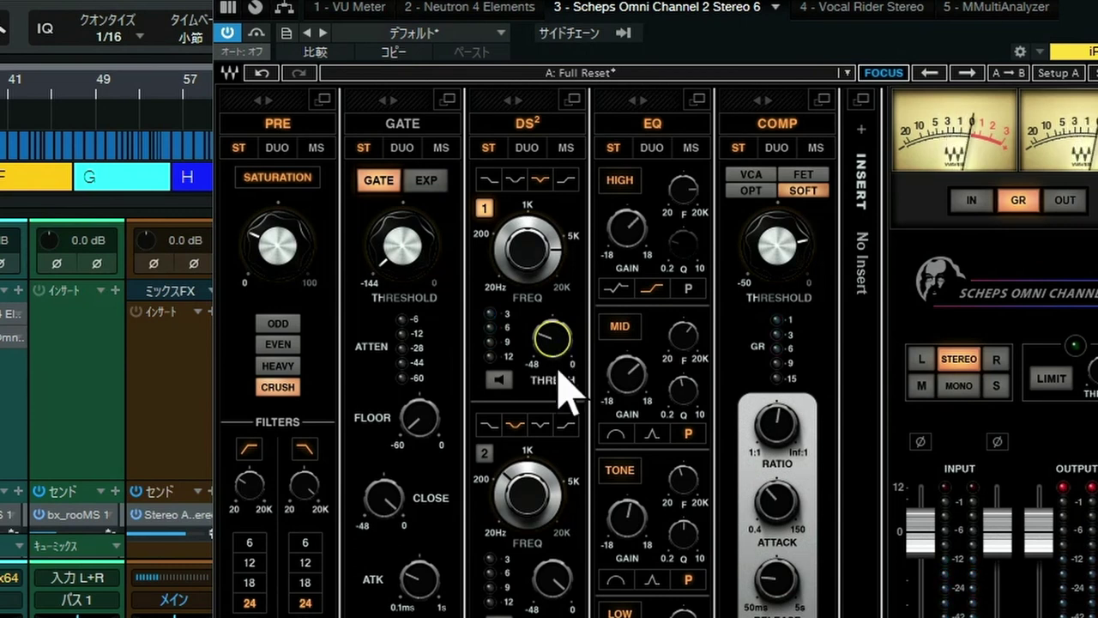